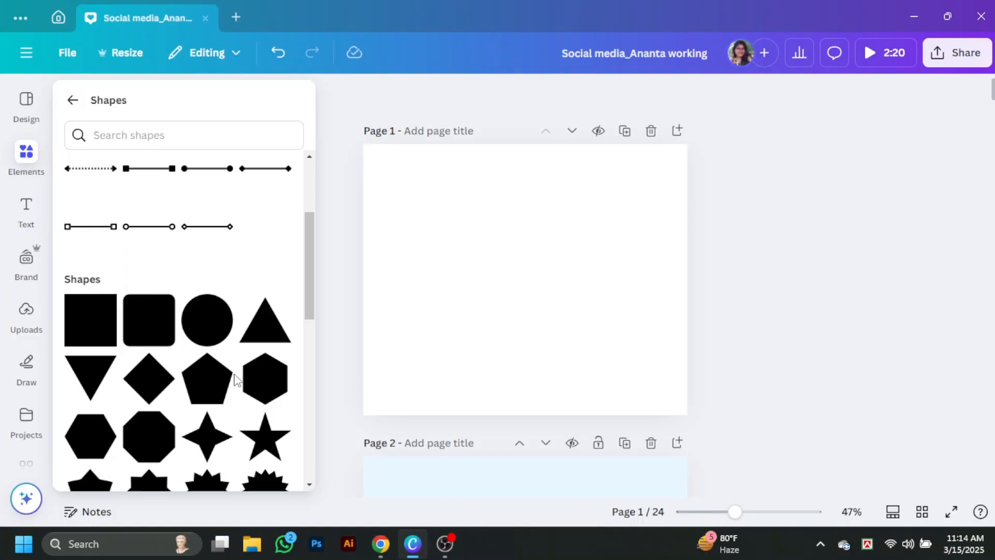
# - Add a square shape to page 1
pyautogui.scroll(-1, 236, 380)
pyautogui.click(95, 251)
pyautogui.click(317, 306)
pyautogui.click(777, 394)
pyautogui.moveTo(735, 512); pyautogui.dragTo(742, 512)
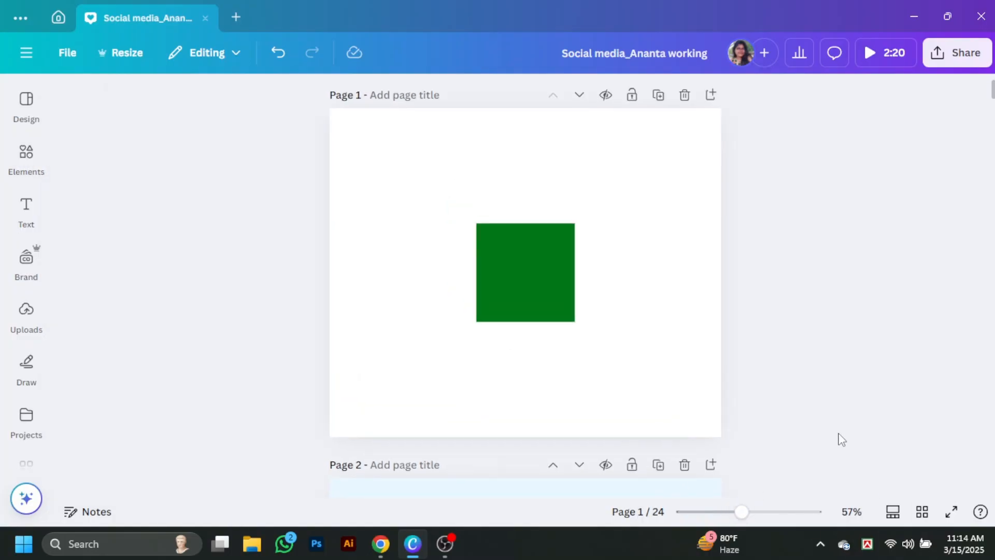
# - Move the green square toward the page's left side and reshape it into a tall rectangle of about 191 by 490 px
pyautogui.moveTo(502, 255); pyautogui.dragTo(404, 223)
pyautogui.moveTo(475, 241); pyautogui.dragTo(457, 241)
pyautogui.moveTo(411, 291); pyautogui.dragTo(410, 359)
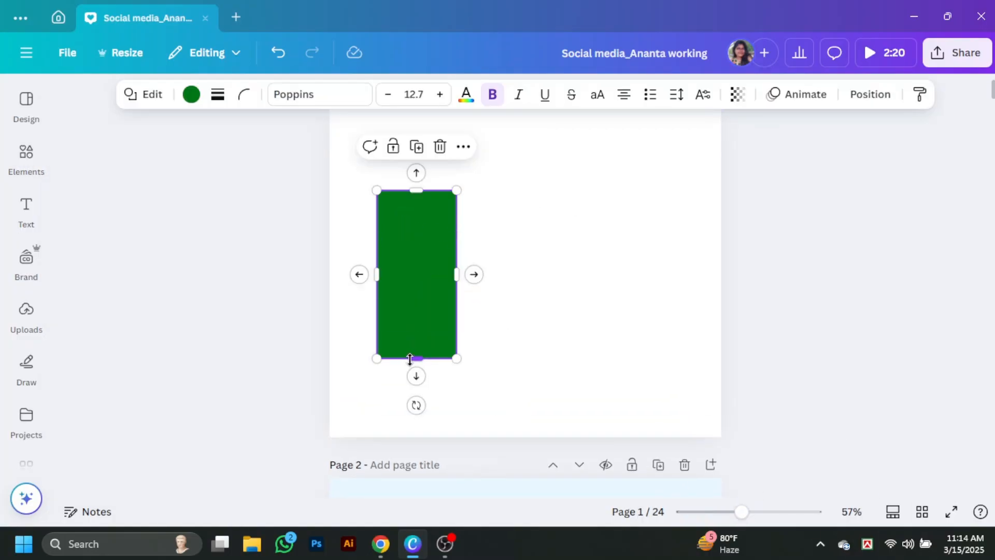
pyautogui.scroll(1, 411, 358)
pyautogui.moveTo(415, 224); pyautogui.dragTo(415, 186)
# - Make a narrow green copy about 56 px wide, centred on the rectangle and spanning the full page height
pyautogui.click(487, 233)
pyautogui.moveTo(429, 292); pyautogui.dragTo(429, 254)
pyautogui.moveTo(412, 348); pyautogui.dragTo(405, 470)
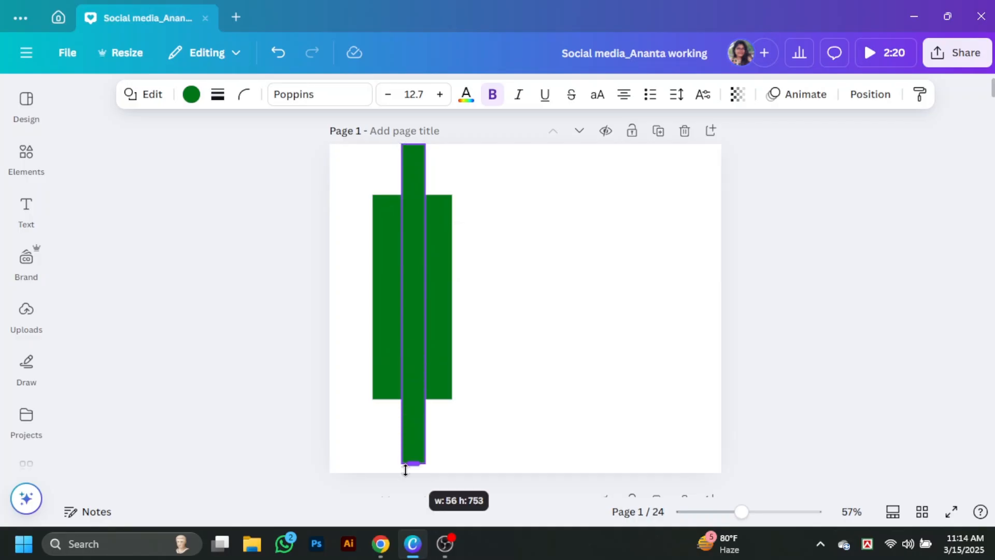
# - Align the wide green rectangle to the page's vertical middle and extend it to about 630 px high
pyautogui.click(440, 290)
pyautogui.click(870, 94)
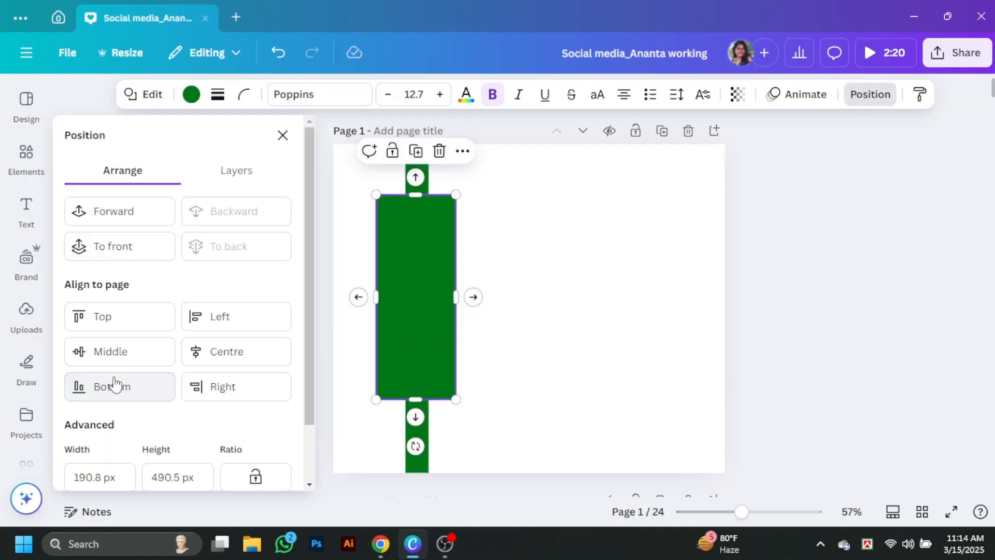
pyautogui.click(249, 357)
pyautogui.click(519, 342)
pyautogui.hotkey('ctrl', 'z')
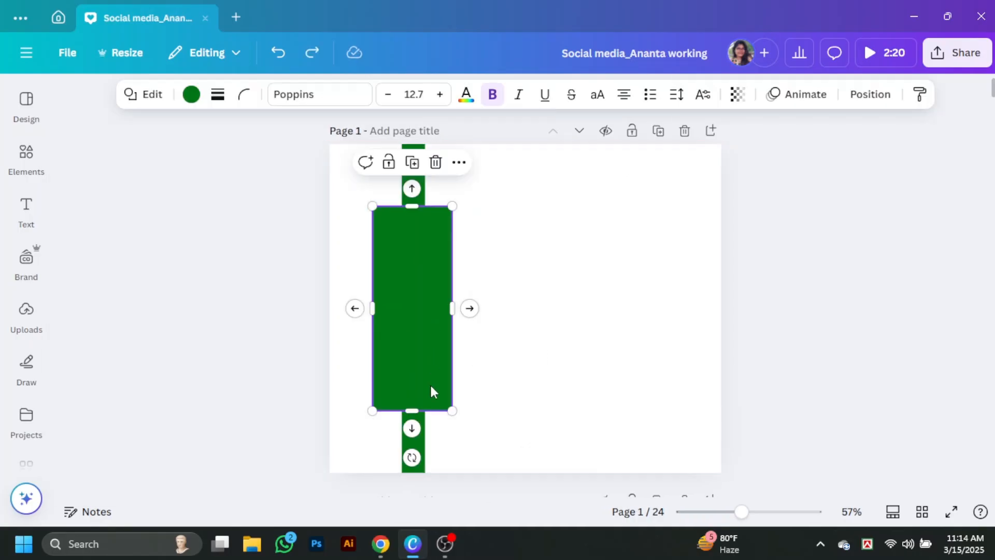
pyautogui.moveTo(411, 206); pyautogui.dragTo(412, 177)
pyautogui.moveTo(412, 410); pyautogui.dragTo(405, 435)
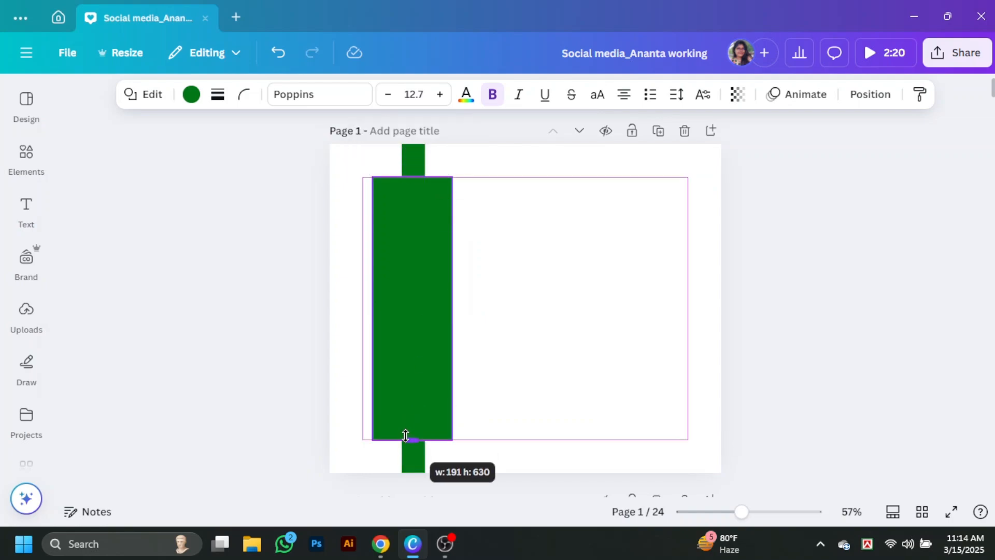
# - Send the narrow vertical strip behind the wide green rectangle
pyautogui.click(895, 372)
pyautogui.rightClick(410, 206)
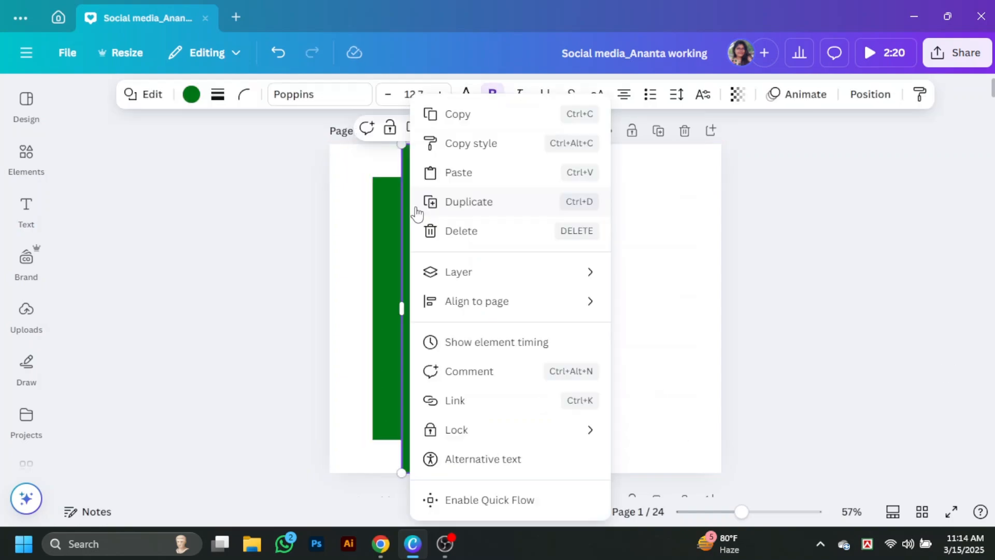
pyautogui.moveTo(518, 269)
pyautogui.click(695, 358)
# - Fill the wide rectangle with the purple-to-turquoise linear gradient and open that gradient for editing
pyautogui.click(406, 266)
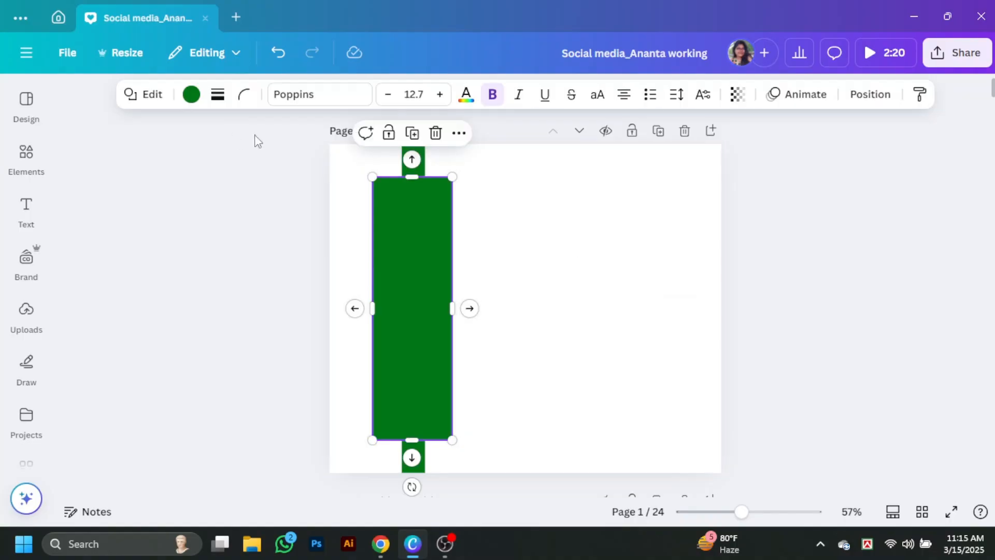
pyautogui.click(192, 94)
pyautogui.scroll(-2, 123, 411)
pyautogui.click(81, 367)
pyautogui.scroll(2, 132, 366)
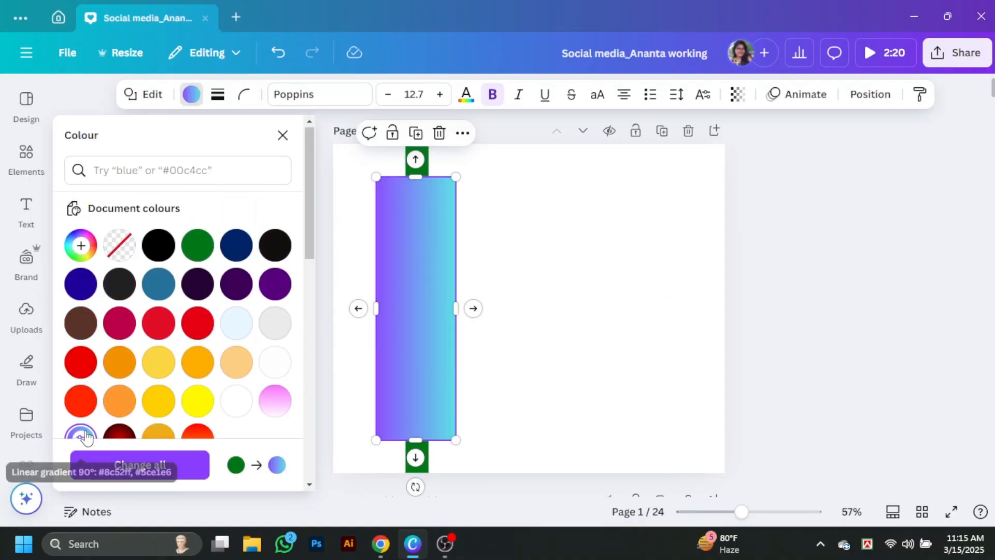
pyautogui.click(80, 437)
# - Change the gradient's colours to amber #FFB000 and burnt orange #CF6632
pyautogui.click(91, 354)
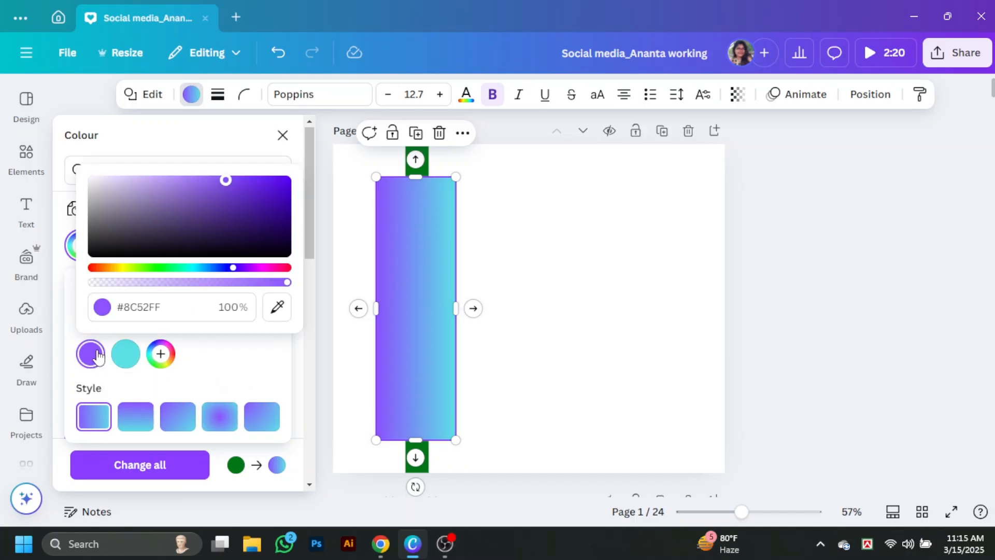
pyautogui.click(115, 266)
pyautogui.click(252, 180)
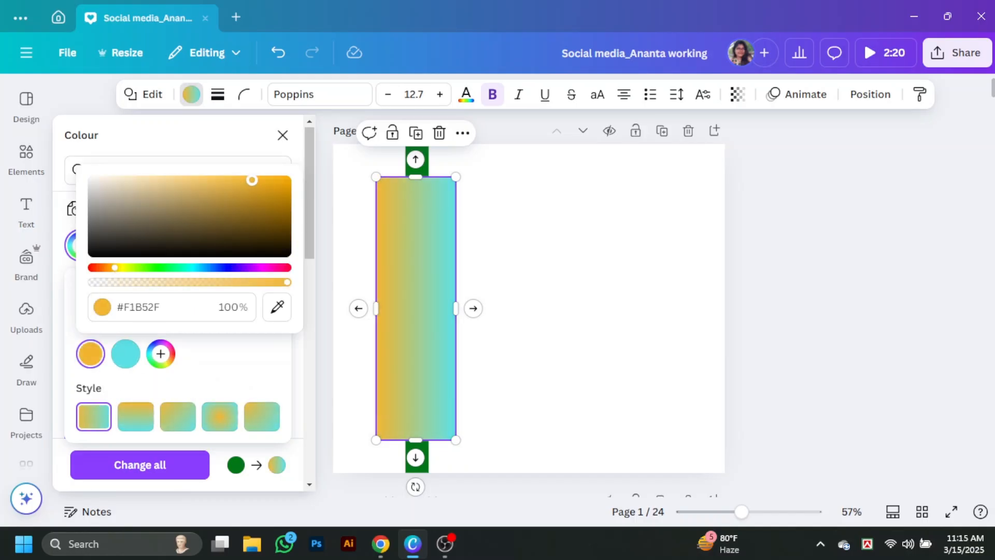
pyautogui.click(125, 354)
pyautogui.moveTo(155, 268)
pyautogui.mouseDown()
pyautogui.moveTo(146, 267)
pyautogui.moveTo(166, 276)
pyautogui.moveTo(140, 270)
pyautogui.mouseUp()
pyautogui.moveTo(245, 183); pyautogui.dragTo(275, 191)
# - Fill the narrow strip with solid orange and switch the wide rectangle's gradient to the circular style starting at its upper-left corner
pyautogui.click(411, 157)
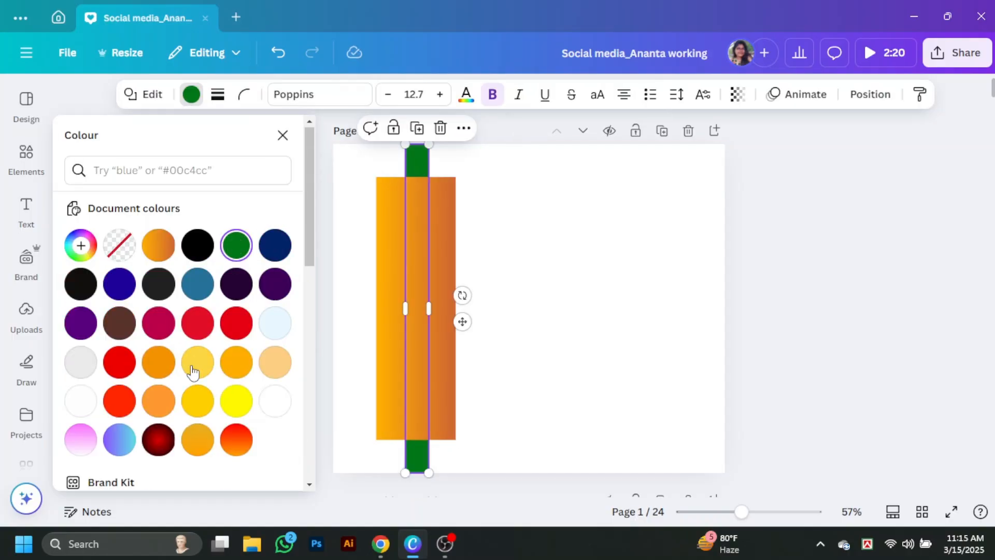
pyautogui.click(148, 369)
pyautogui.click(391, 311)
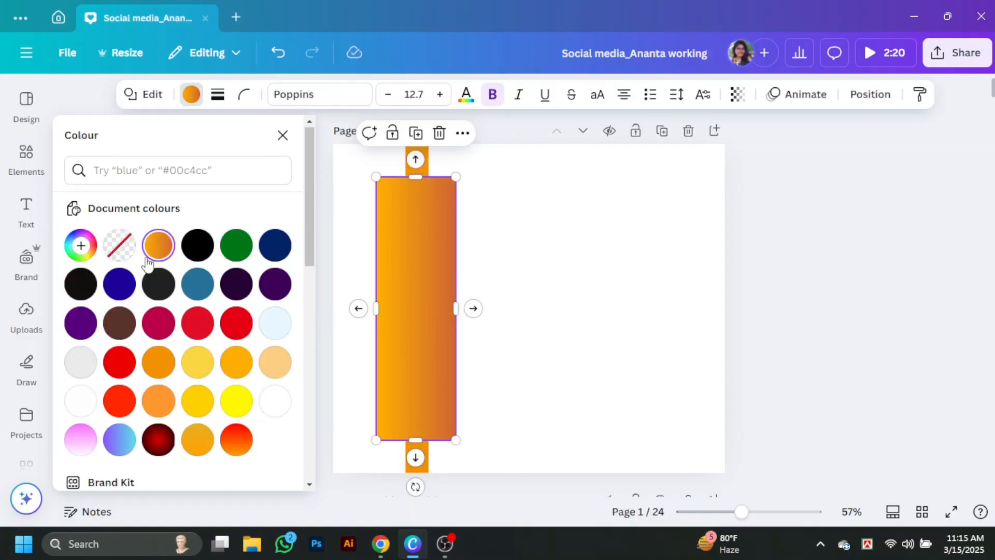
pyautogui.click(158, 244)
pyautogui.click(220, 416)
pyautogui.click(262, 418)
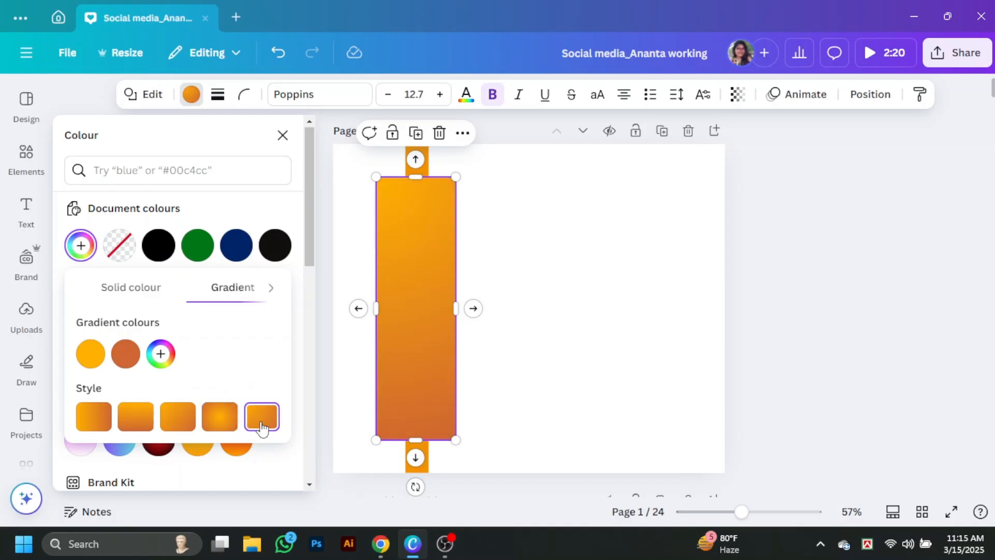
pyautogui.click(358, 346)
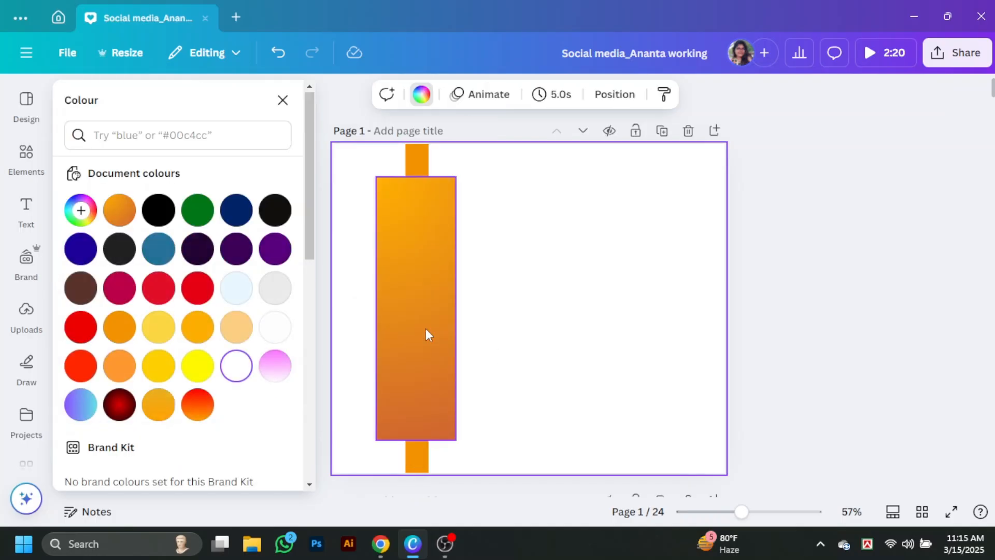
# - Shorten the gradient rectangle from below and place a duplicate directly beneath it
pyautogui.click(425, 333)
pyautogui.moveTo(415, 440); pyautogui.dragTo(415, 304)
pyautogui.moveTo(422, 264); pyautogui.dragTo(422, 381)
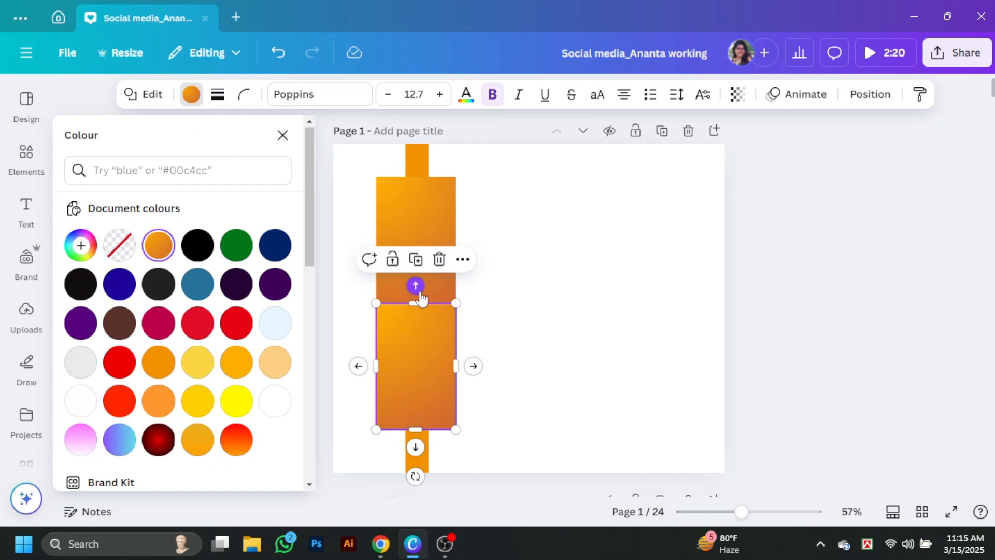
# - Switch the lower rectangle's gradient to the linear left-to-right style
pyautogui.click(158, 244)
pyautogui.click(107, 425)
pyautogui.click(574, 329)
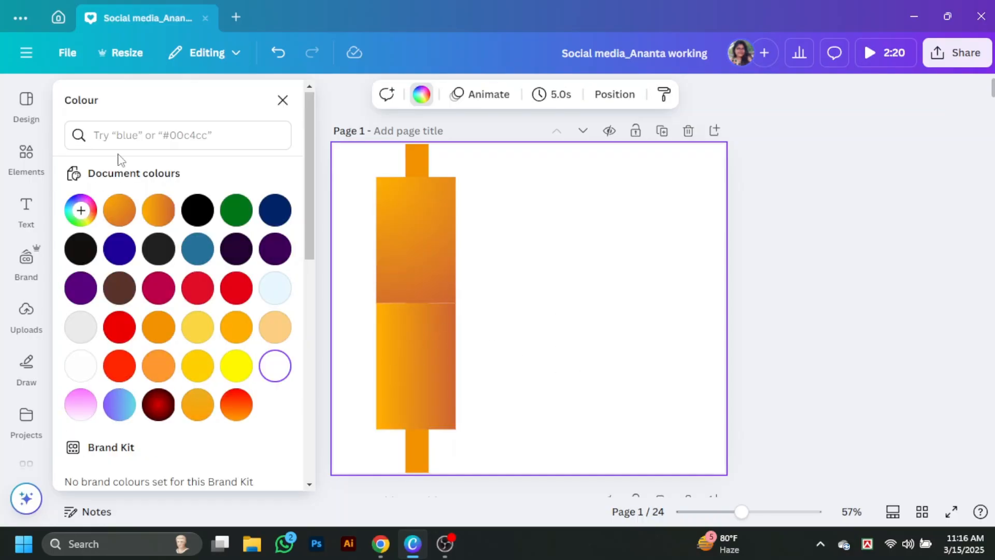
# - Search the elements for "frame" and add the circular photo frame to the page
pyautogui.click(26, 155)
pyautogui.click(125, 102)
pyautogui.write('frame')
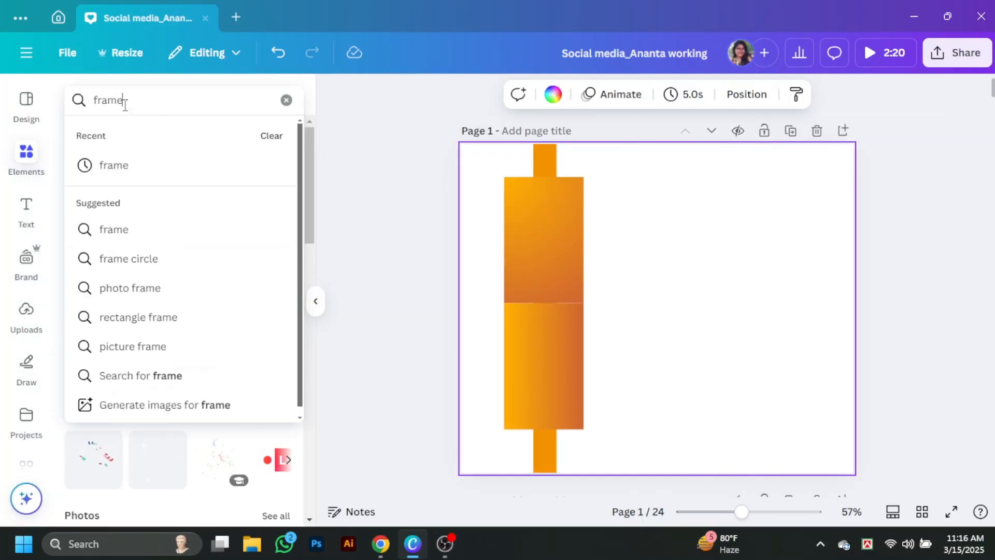
pyautogui.press('Return')
pyautogui.click(233, 367)
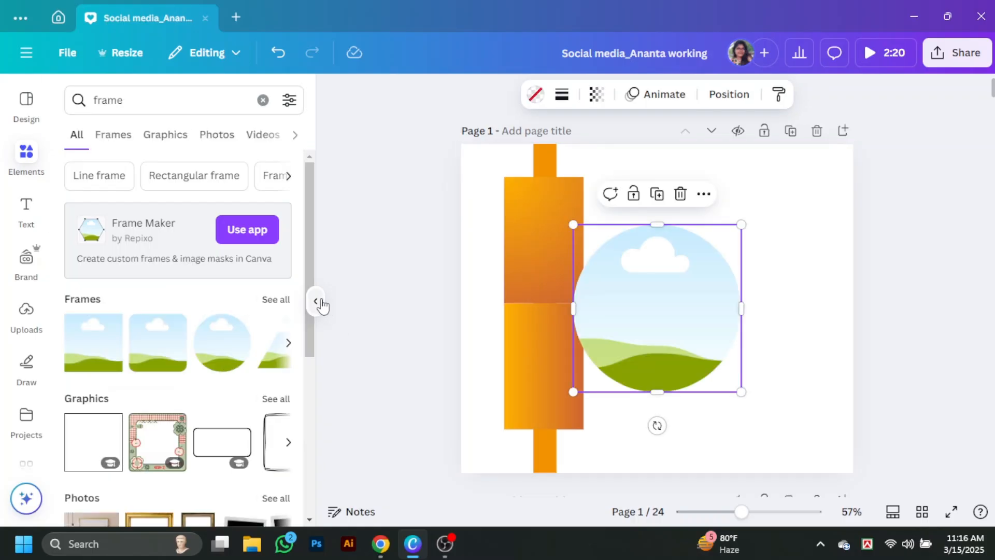
# - Shrink the circular frame and centre it over the seam between the two gradient rectangles
pyautogui.click(315, 301)
pyautogui.moveTo(539, 347); pyautogui.dragTo(451, 347)
pyautogui.moveTo(517, 396); pyautogui.dragTo(479, 354)
pyautogui.moveTo(429, 300); pyautogui.dragTo(427, 313)
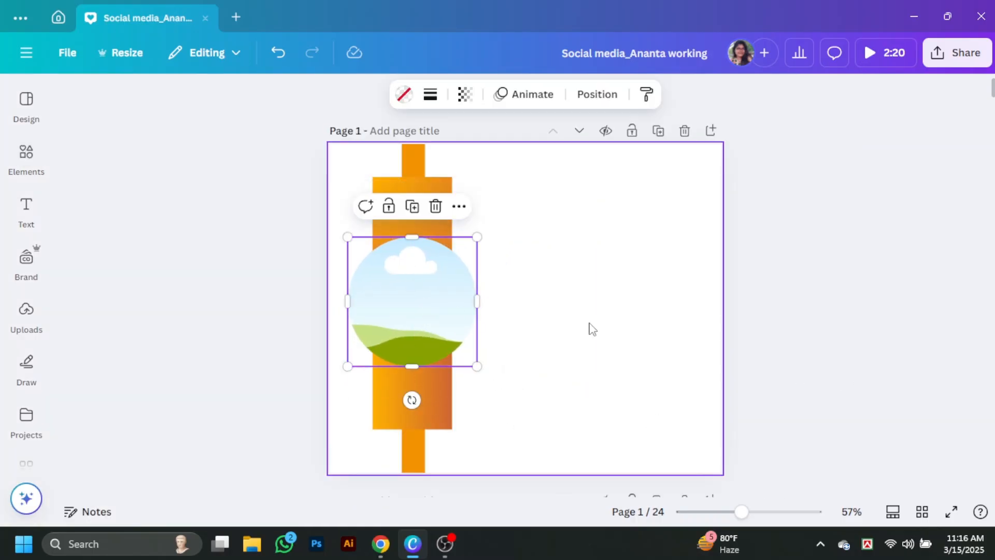
pyautogui.click(578, 321)
# - Select the strip, both rectangles and the circular frame and shift them together slightly to the left
pyautogui.moveTo(358, 143); pyautogui.dragTo(454, 188)
pyautogui.moveTo(529, 399); pyautogui.dragTo(386, 486)
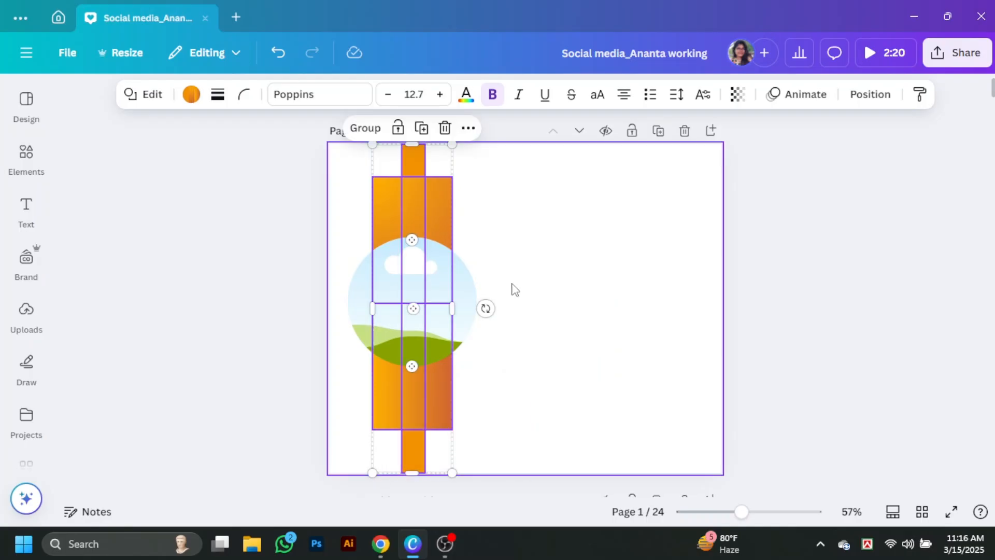
pyautogui.keyDown('shift'); pyautogui.click(462, 296); pyautogui.keyUp('shift')
pyautogui.moveTo(410, 421); pyautogui.dragTo(407, 420)
pyautogui.click(600, 429)
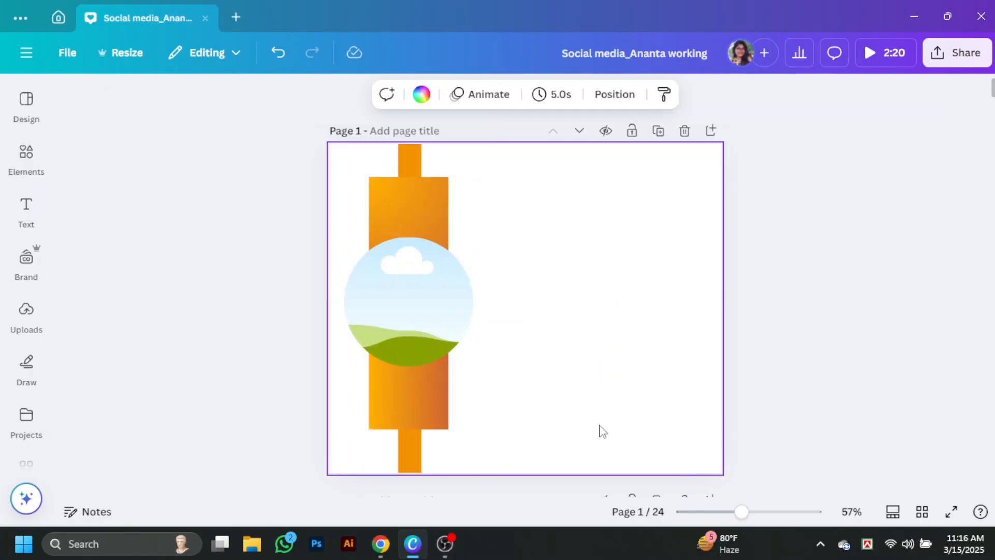
# - Set the corner rounding of both gradient rectangles to 100
pyautogui.click(415, 209)
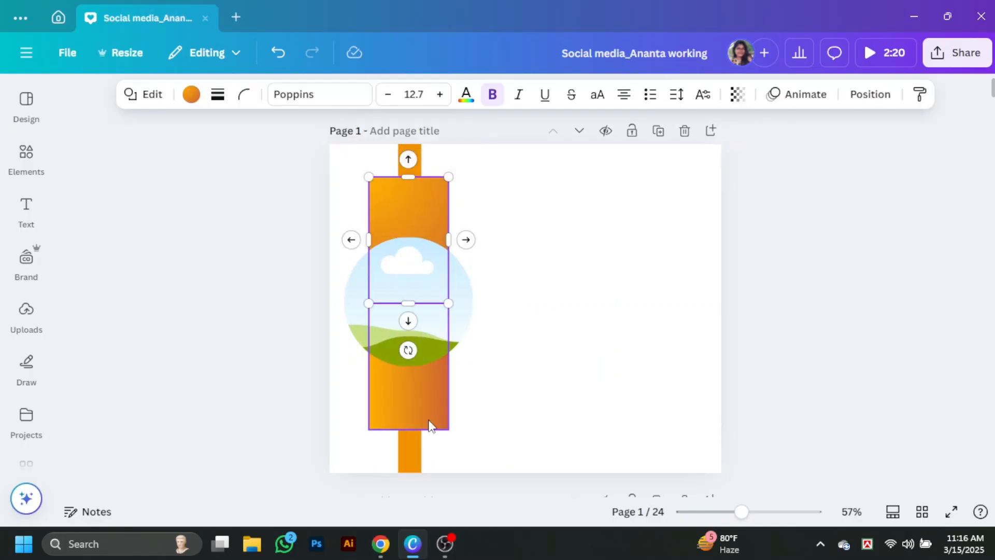
pyautogui.keyDown('shift'); pyautogui.click(428, 418); pyautogui.keyUp('shift')
pyautogui.click(244, 94)
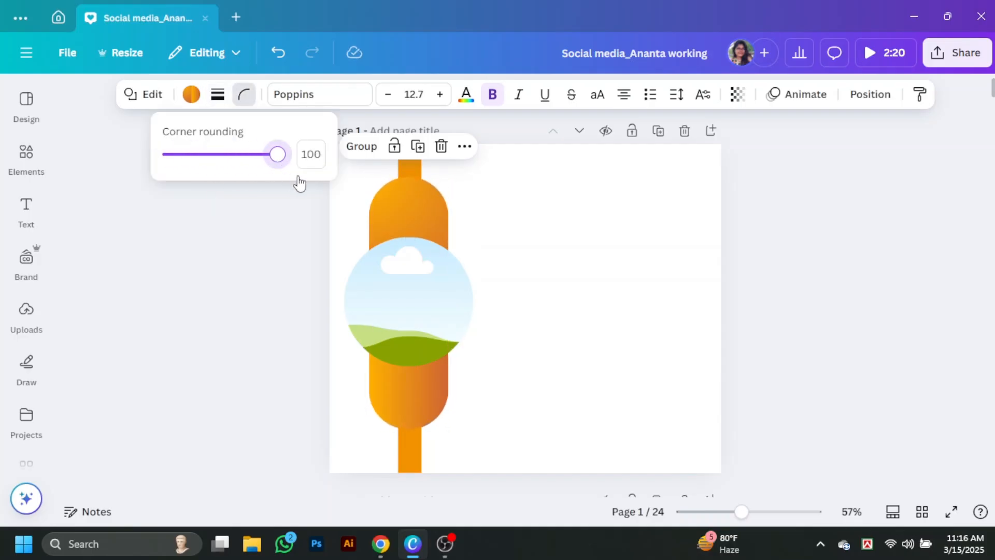
pyautogui.click(666, 282)
# - Recolour the narrow vertical strip with the solid amber document colour after trying the circular orange gradient
pyautogui.click(410, 171)
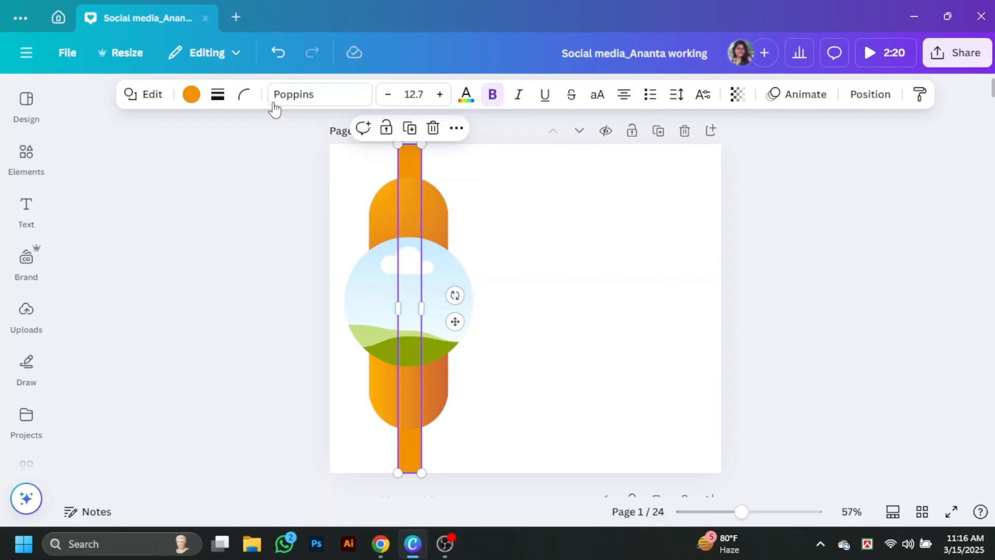
pyautogui.click(192, 94)
pyautogui.click(196, 401)
pyautogui.click(274, 401)
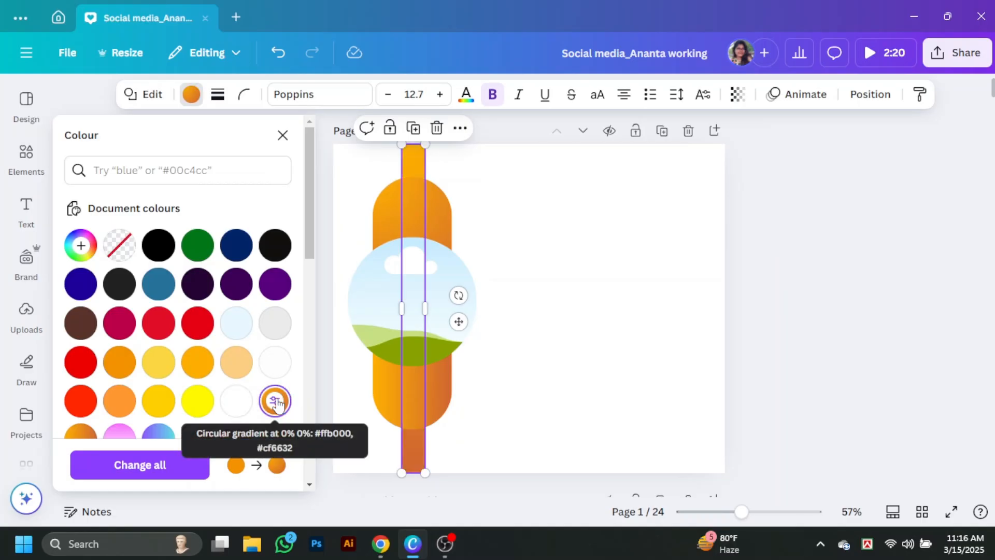
pyautogui.click(200, 362)
pyautogui.click(633, 339)
pyautogui.click(430, 303)
pyautogui.click(625, 339)
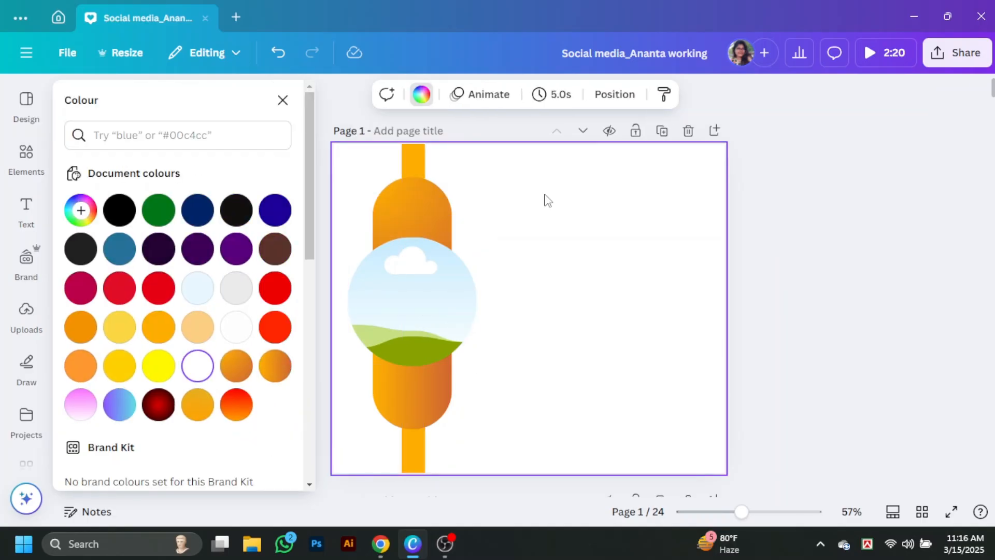
# - Give the circular frame a solid black border with a weight of 11
pyautogui.click(412, 271)
pyautogui.click(430, 94)
pyautogui.click(390, 138)
pyautogui.click(357, 290)
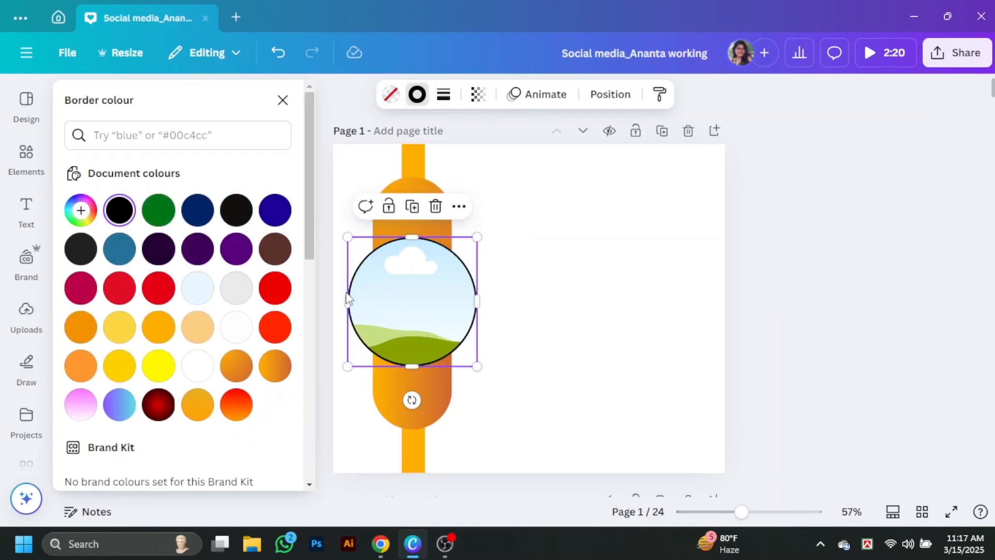
pyautogui.click(443, 93)
pyautogui.moveTo(349, 192); pyautogui.dragTo(366, 191)
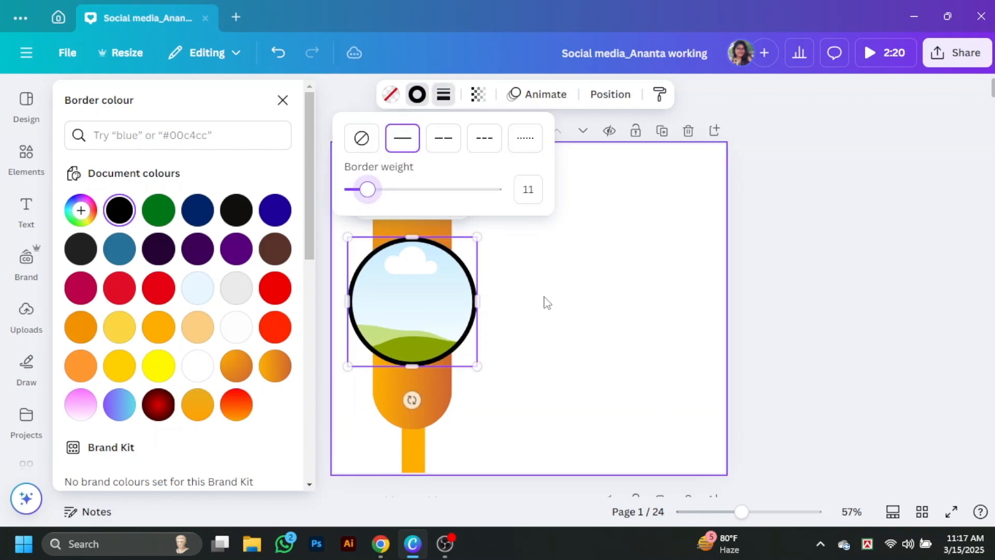
# - Enlarge the circular frame slightly, keeping it centred on the orange shapes
pyautogui.click(472, 365)
pyautogui.moveTo(472, 366); pyautogui.dragTo(478, 371)
pyautogui.click(570, 322)
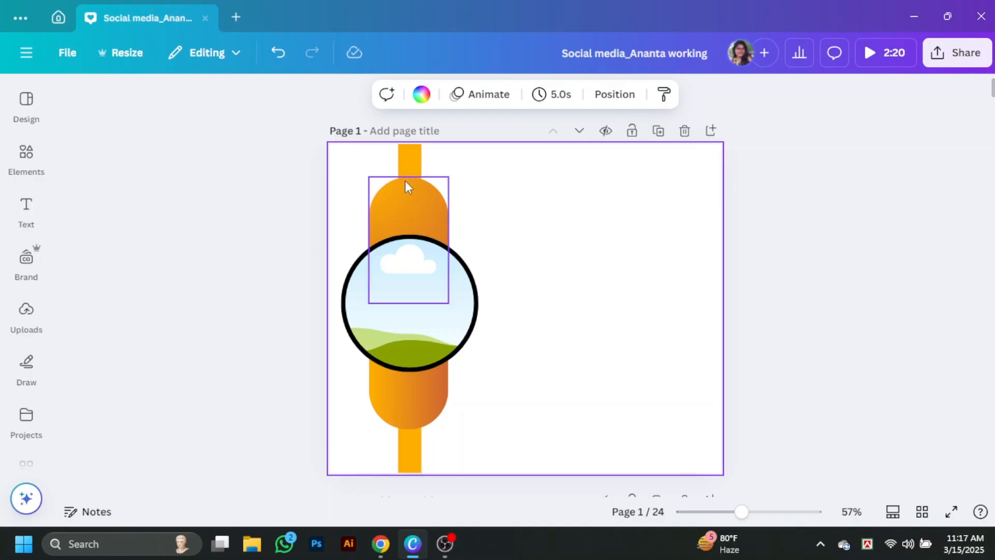
# - Select the whole frame-and-shapes arrangement and move it slightly to the right
pyautogui.moveTo(335, 169); pyautogui.dragTo(519, 451)
pyautogui.moveTo(463, 427); pyautogui.dragTo(472, 424)
pyautogui.click(620, 420)
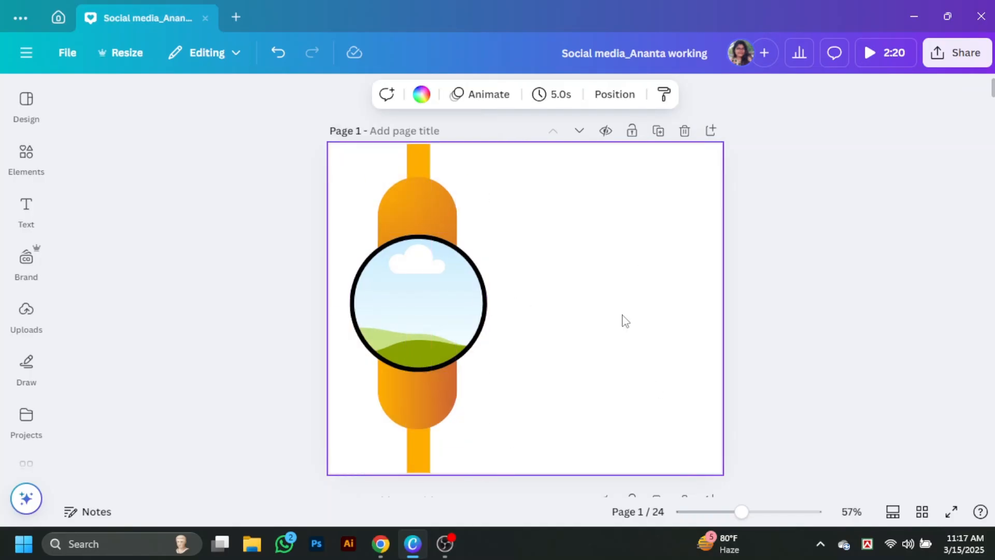
# - Change the circular frame's border colour to white
pyautogui.click(417, 303)
pyautogui.click(415, 94)
pyautogui.click(198, 396)
pyautogui.click(845, 367)
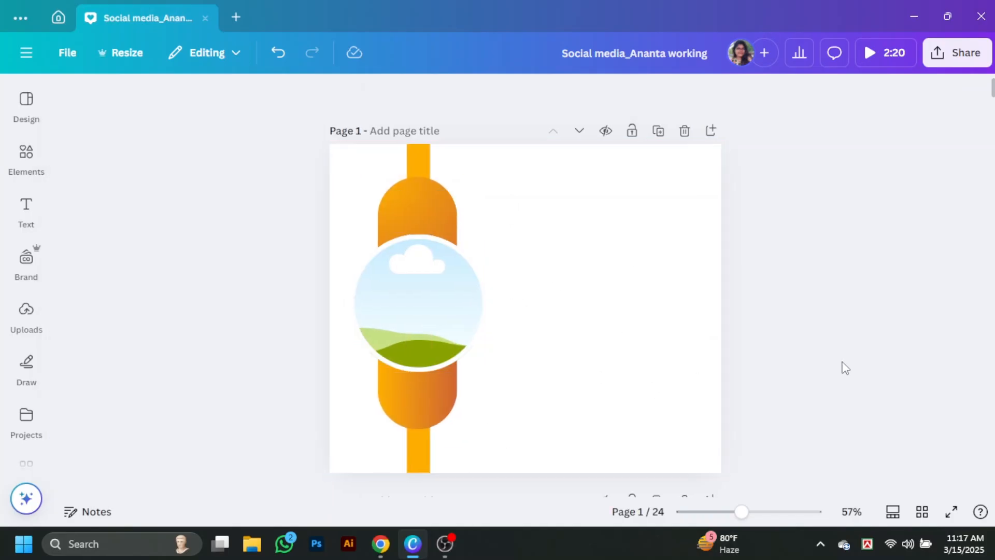
# - Stretch the vertical amber strip slightly beyond the page edge
pyautogui.click(422, 161)
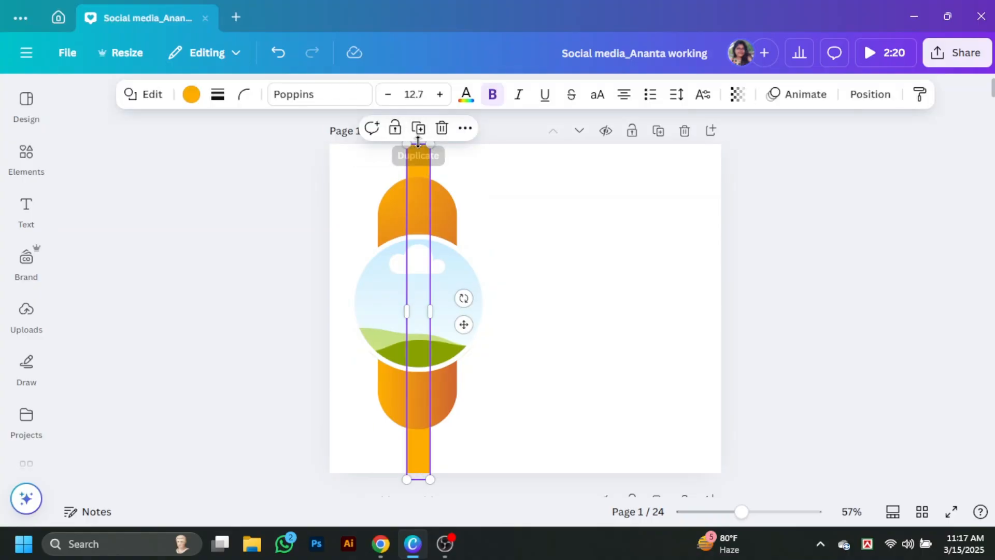
pyautogui.click(887, 254)
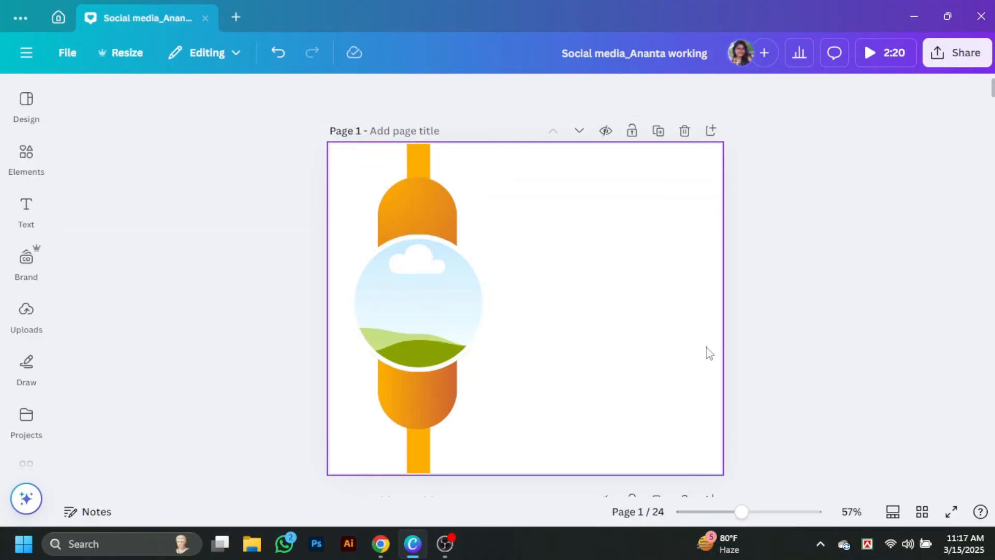
# - Search the elements for "world map" and insert the light grey map graphic with country outlines
pyautogui.click(26, 151)
pyautogui.click(262, 100)
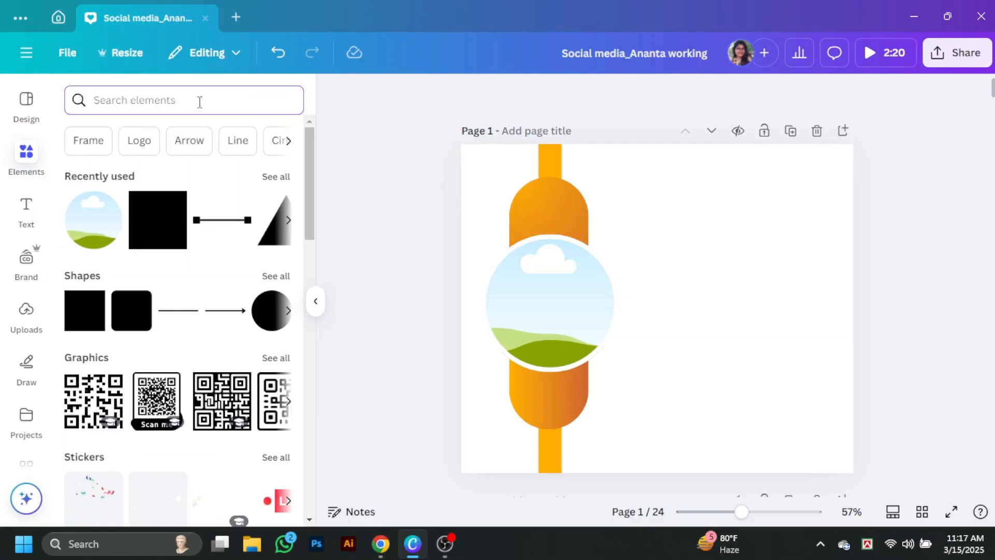
pyautogui.write('worl')
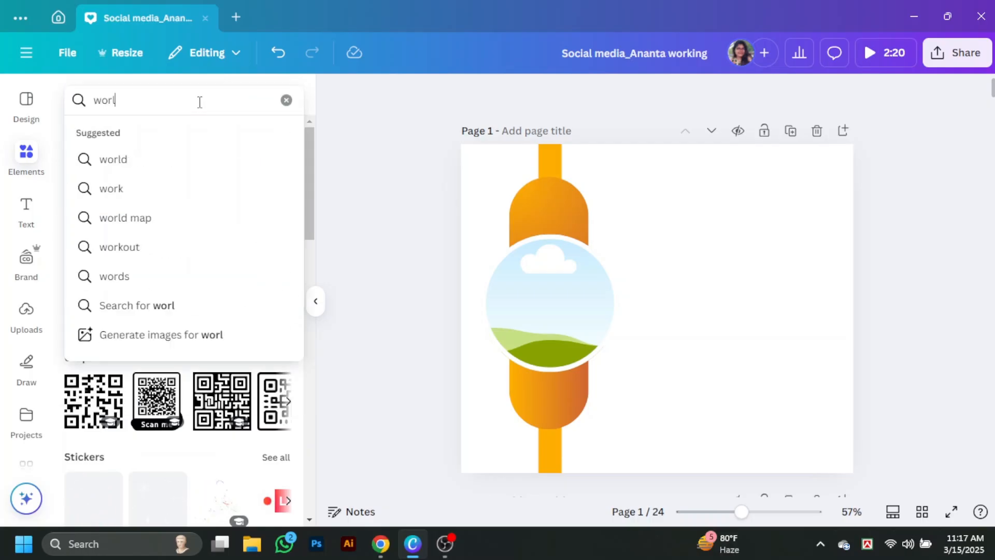
pyautogui.write('d map')
pyautogui.press('Return')
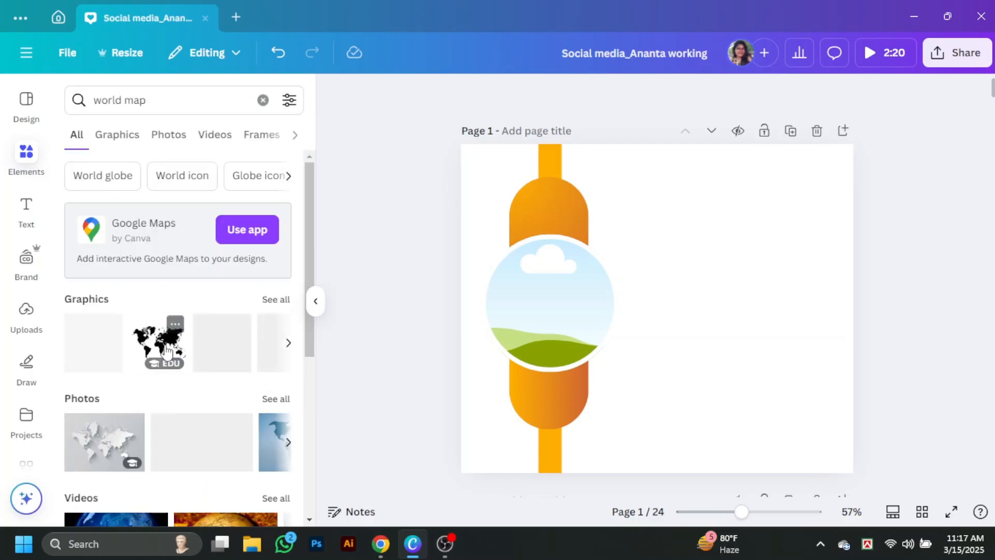
pyautogui.click(94, 342)
# - Enlarge the world map until it extends past both side edges of page 1, and reposition it over the page
pyautogui.moveTo(736, 346); pyautogui.dragTo(926, 440)
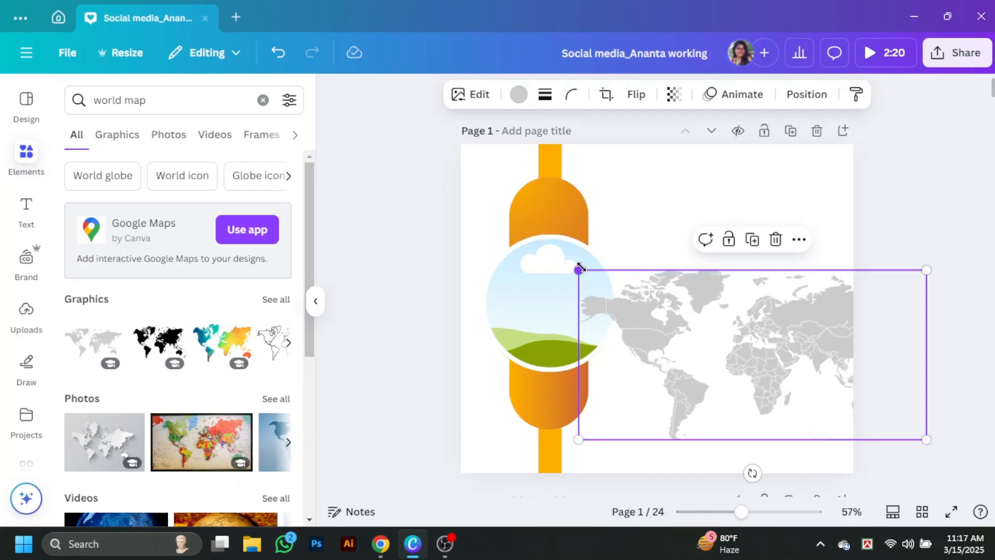
pyautogui.moveTo(578, 270); pyautogui.dragTo(316, 142)
pyautogui.moveTo(766, 248); pyautogui.dragTo(775, 264)
# - Recolour the world map grey #BDBDBD and fade it strongly with the transparency setting
pyautogui.click(518, 93)
pyautogui.click(81, 242)
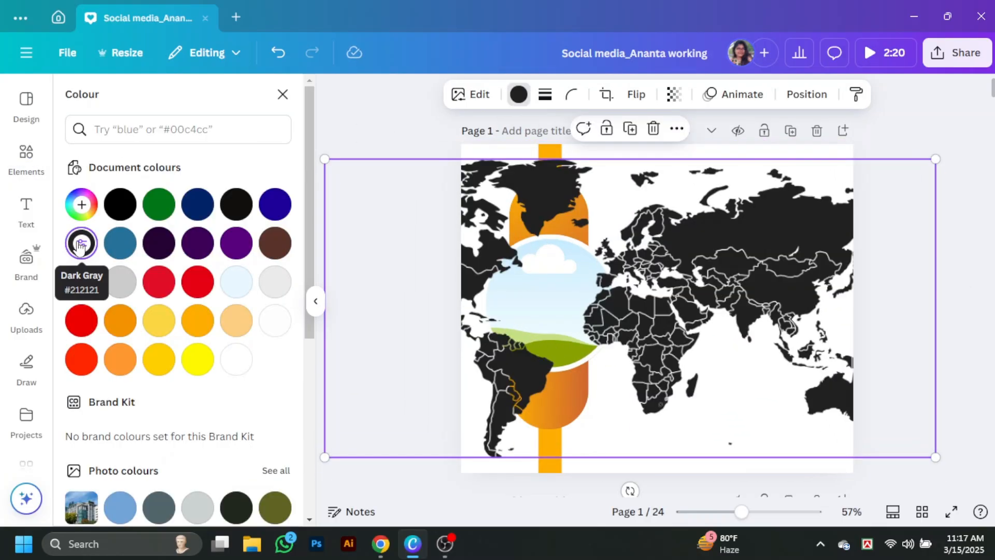
pyautogui.click(159, 242)
pyautogui.click(274, 281)
pyautogui.moveTo(693, 287); pyautogui.dragTo(674, 294)
pyautogui.click(91, 213)
pyautogui.write('BDBDBD')
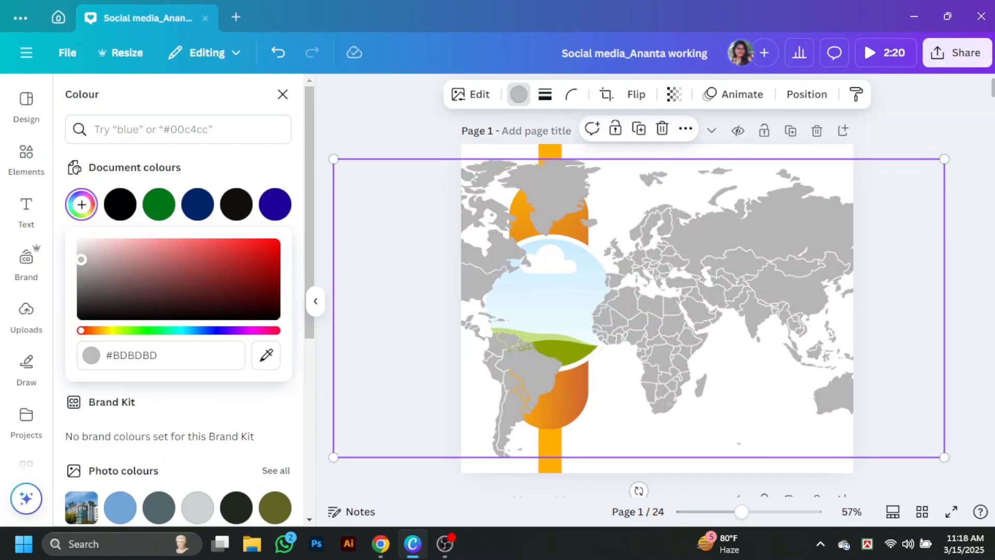
pyautogui.click(673, 94)
pyautogui.moveTo(721, 156); pyautogui.dragTo(619, 158)
# - Send the world map to the back, behind the orange shapes and circular frame
pyautogui.rightClick(758, 250)
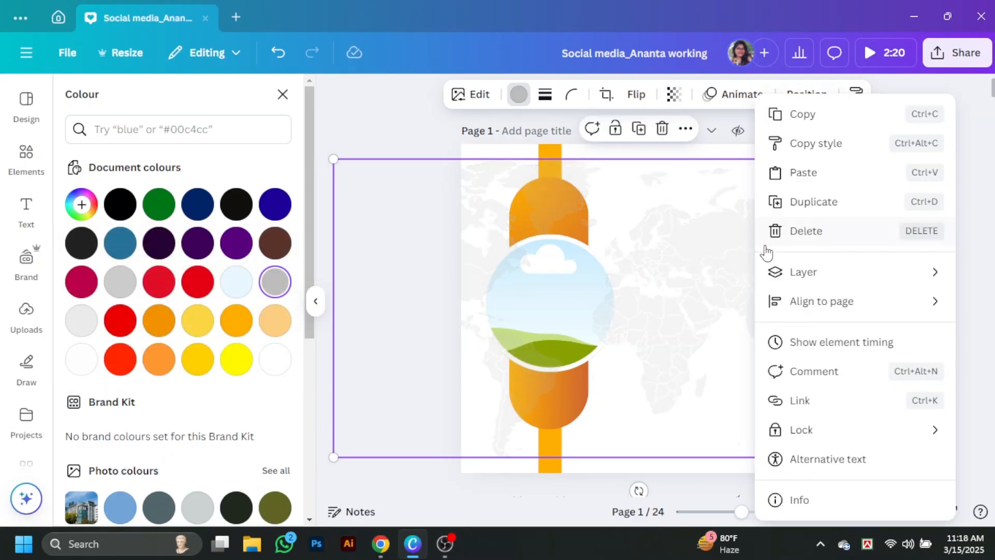
pyautogui.click(306, 286)
pyautogui.rightClick(757, 244)
pyautogui.moveTo(803, 272)
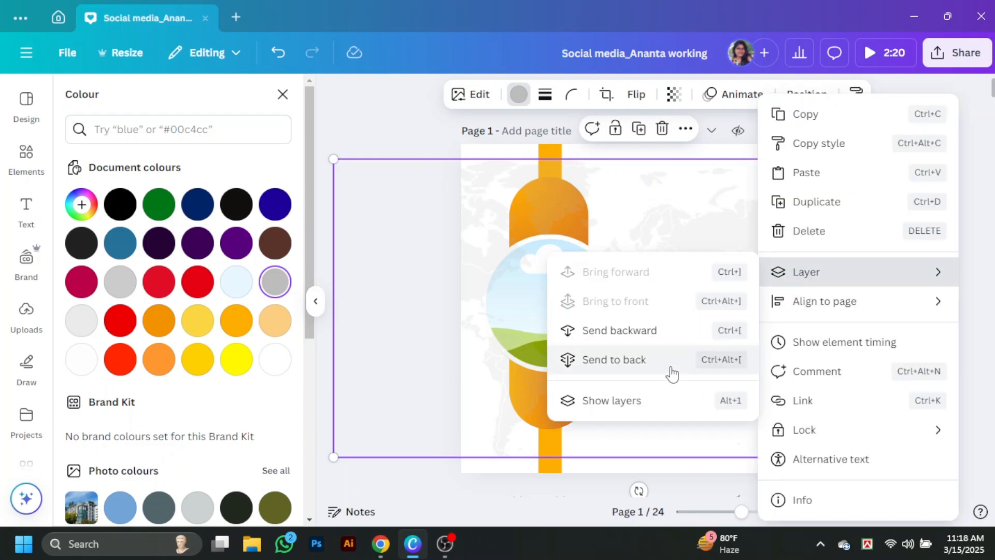
pyautogui.click(673, 365)
pyautogui.click(933, 254)
pyautogui.click(315, 300)
# - Enlarge the world map further so it spans the full page height, and shift it down onto the page
pyautogui.click(697, 224)
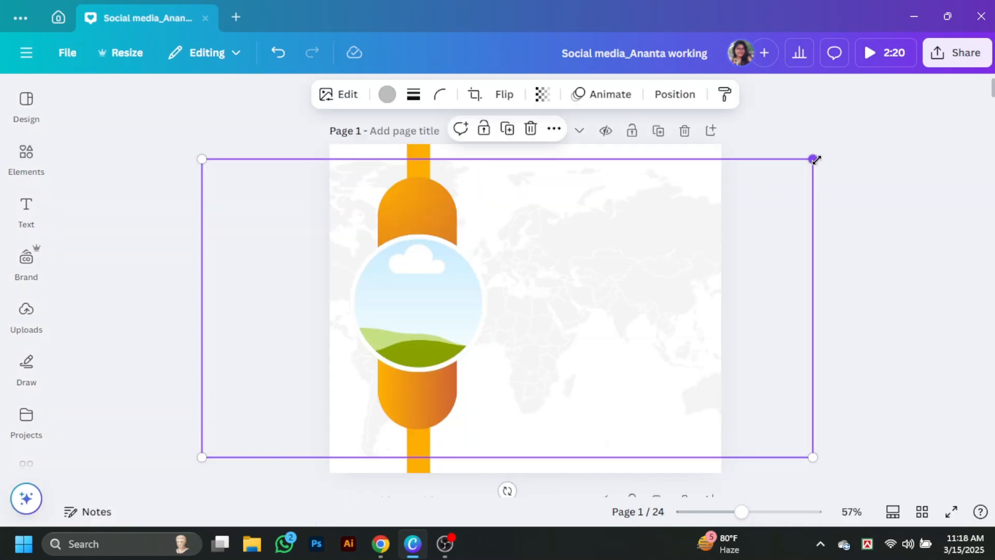
pyautogui.moveTo(813, 159); pyautogui.dragTo(883, 123)
pyautogui.moveTo(683, 224); pyautogui.dragTo(684, 244)
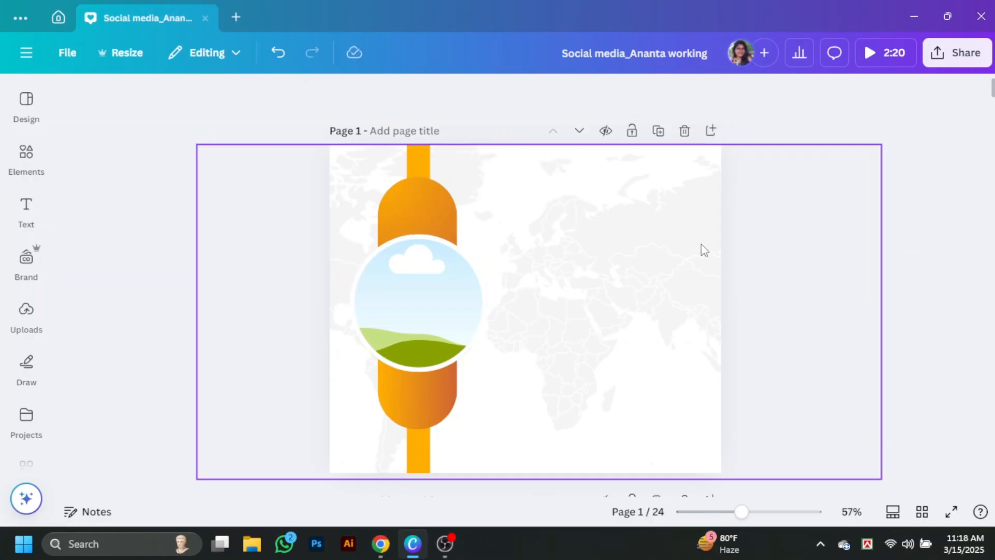
# - Move the world map to the left across the page and set its transparency to 15
pyautogui.click(542, 93)
pyautogui.moveTo(481, 155); pyautogui.dragTo(478, 156)
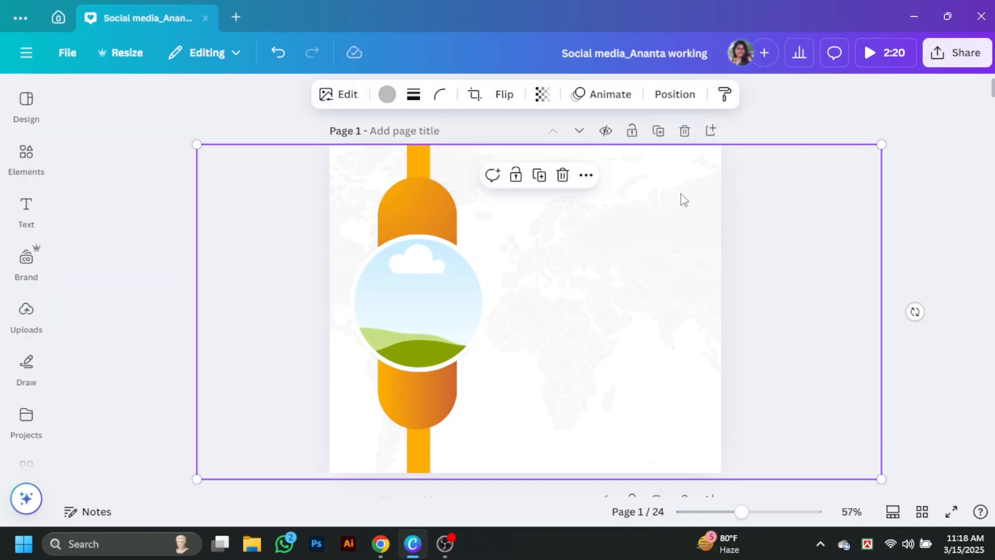
pyautogui.moveTo(679, 198); pyautogui.dragTo(547, 237)
pyautogui.click(545, 103)
pyautogui.moveTo(480, 156); pyautogui.dragTo(486, 157)
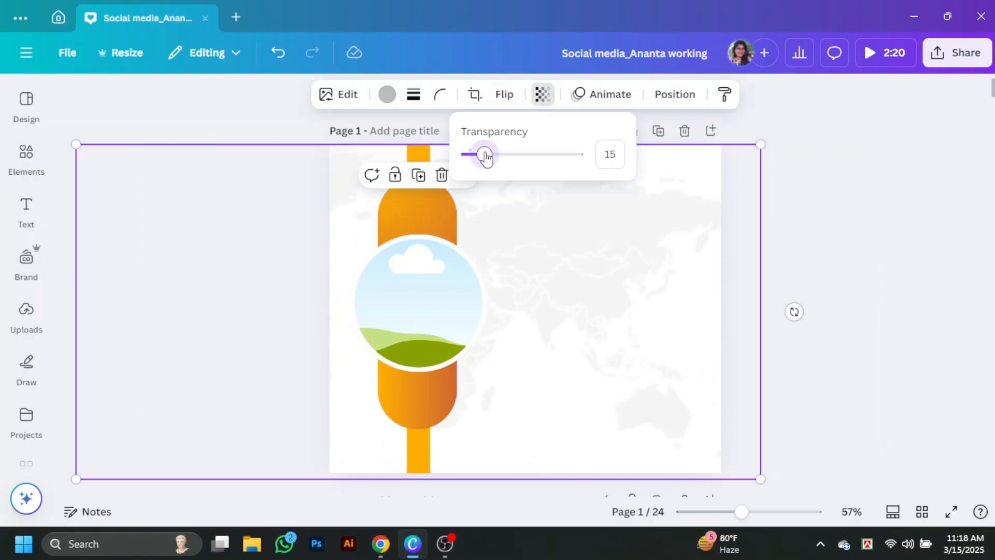
# - Lock the world map in the background and deselect it
pyautogui.rightClick(700, 190)
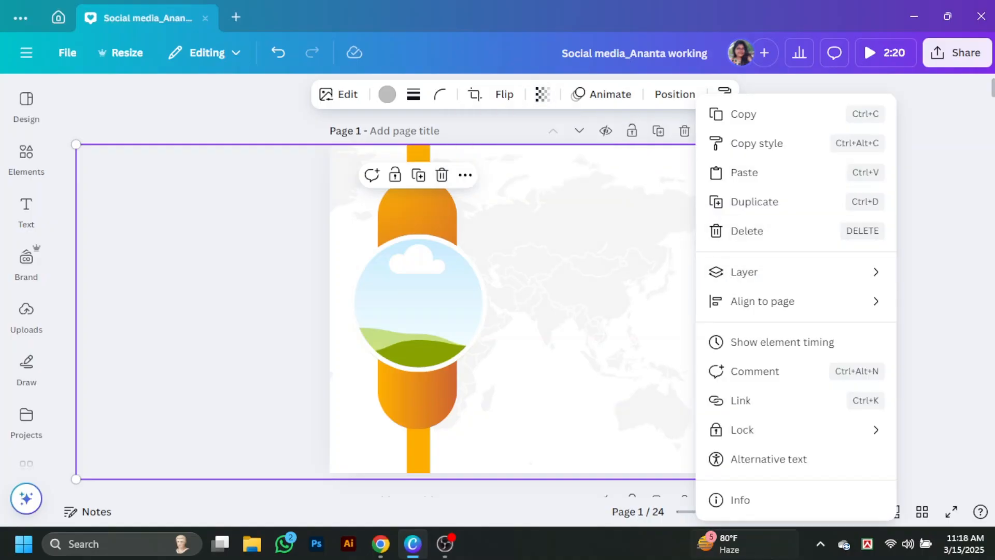
pyautogui.click(777, 442)
pyautogui.click(848, 342)
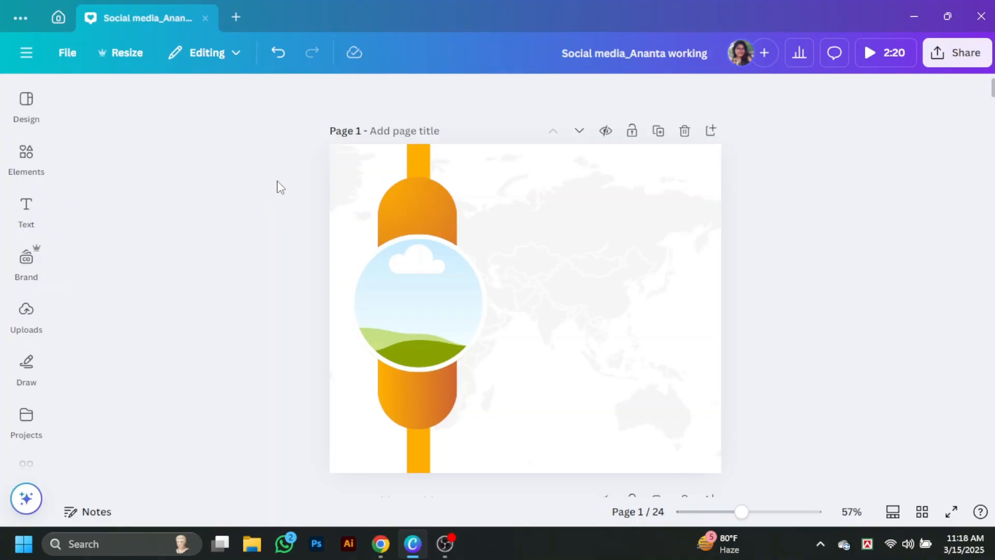
# - Add a heading to the upper right of the page and replace its text with "Creative"
pyautogui.click(28, 225)
pyautogui.click(147, 259)
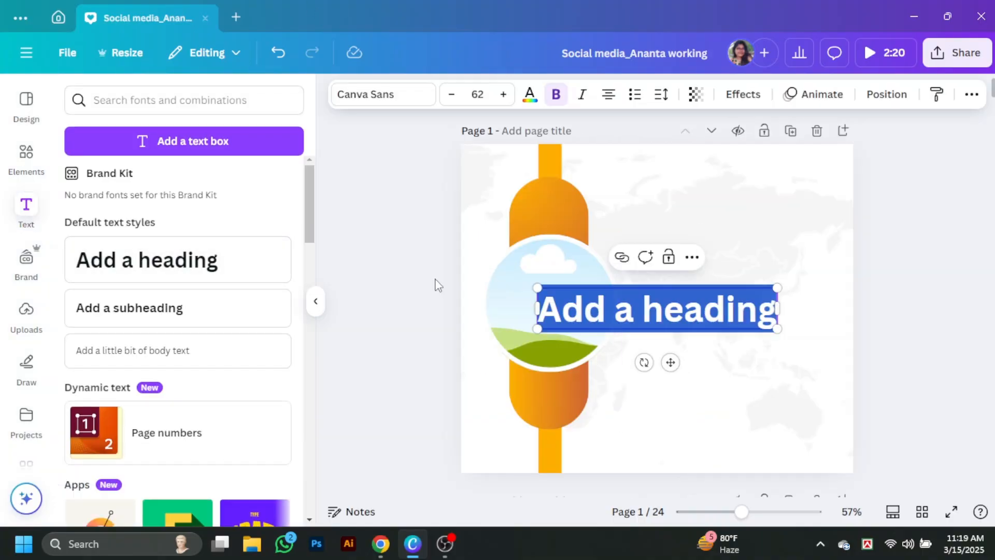
pyautogui.click(864, 228)
pyautogui.moveTo(546, 309); pyautogui.dragTo(647, 200)
pyautogui.doubleClick(646, 200)
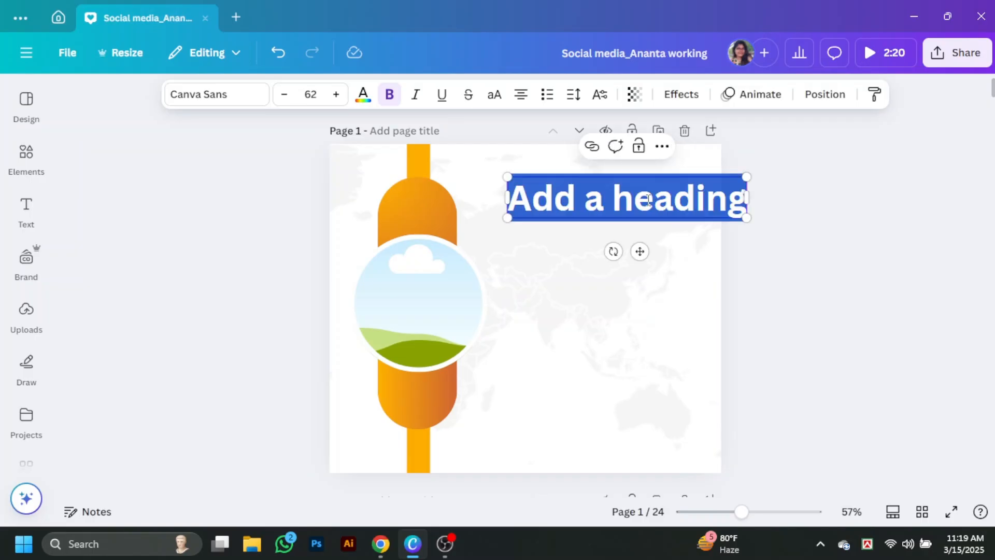
pyautogui.write('Creative')
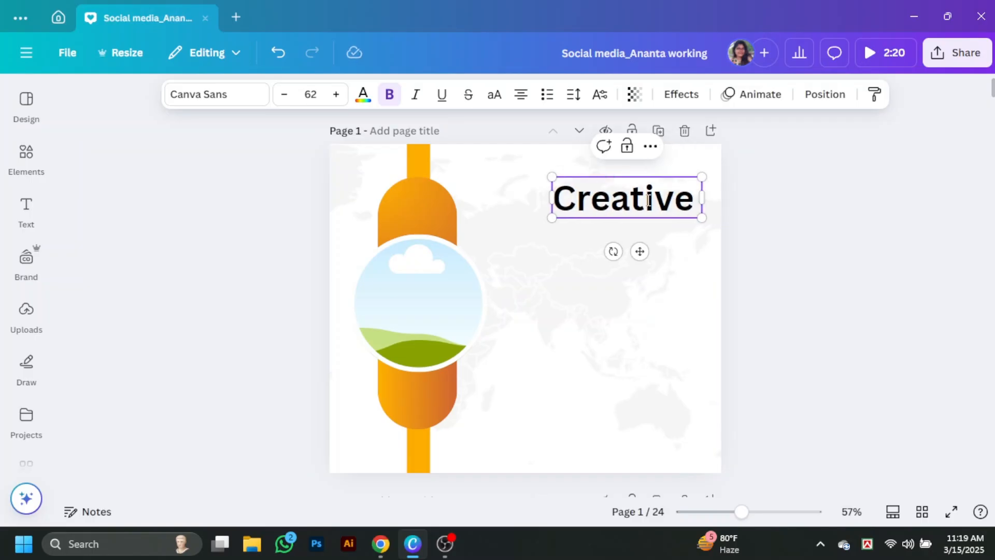
# - Try calligraphy fonts on the "Creative" heading, including Amsterdam Four, Joshico and Style Script
pyautogui.click(217, 94)
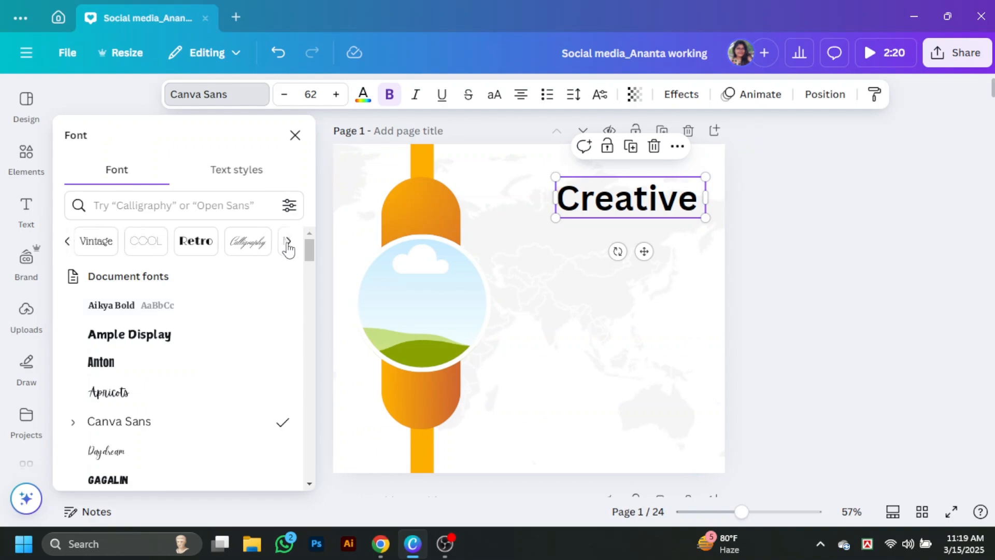
pyautogui.click(248, 241)
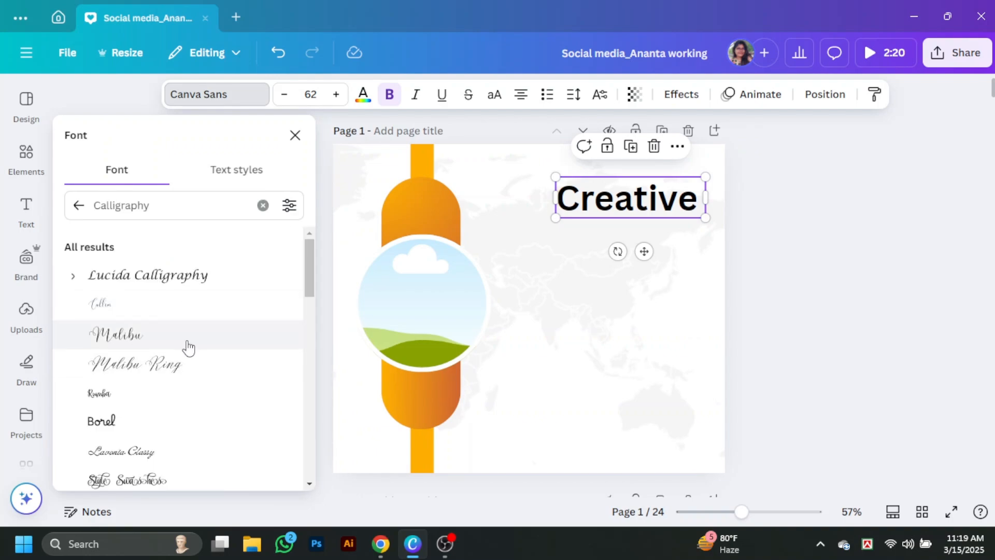
pyautogui.scroll(-5, 187, 347)
pyautogui.scroll(3, 187, 347)
pyautogui.click(196, 317)
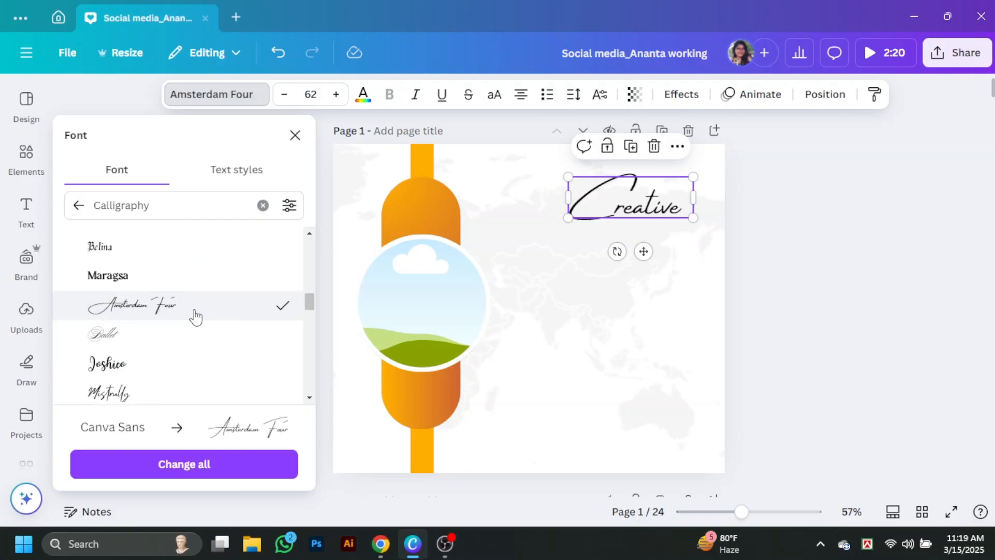
pyautogui.scroll(-2, 165, 307)
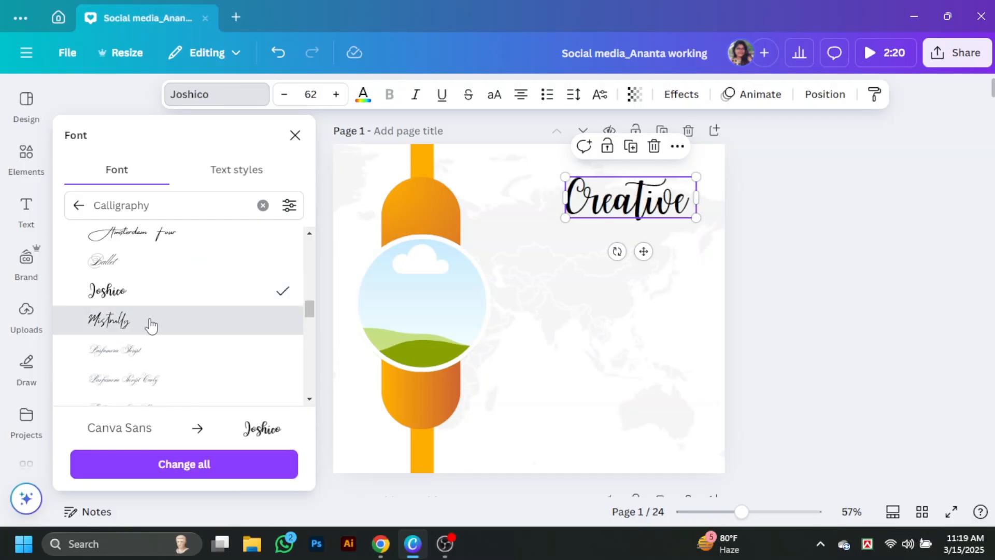
pyautogui.click(147, 319)
pyautogui.scroll(-4, 149, 321)
pyautogui.click(151, 317)
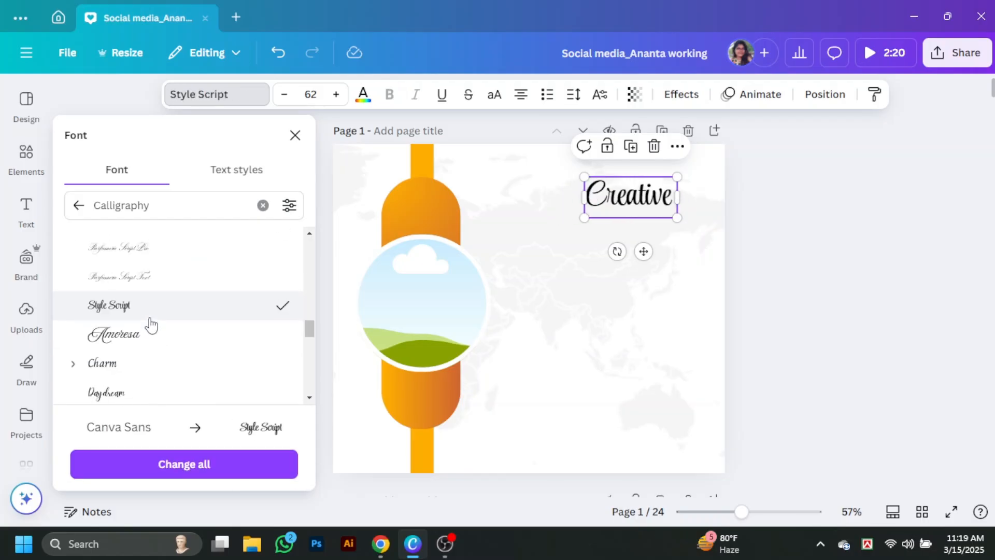
# - Try further calligraphy fonts on the "Creative" heading, including Letteria Pro, Amoresa Aged, New Icon Script, Halimum and Sacramento
pyautogui.scroll(-6, 151, 325)
pyautogui.scroll(-2, 151, 325)
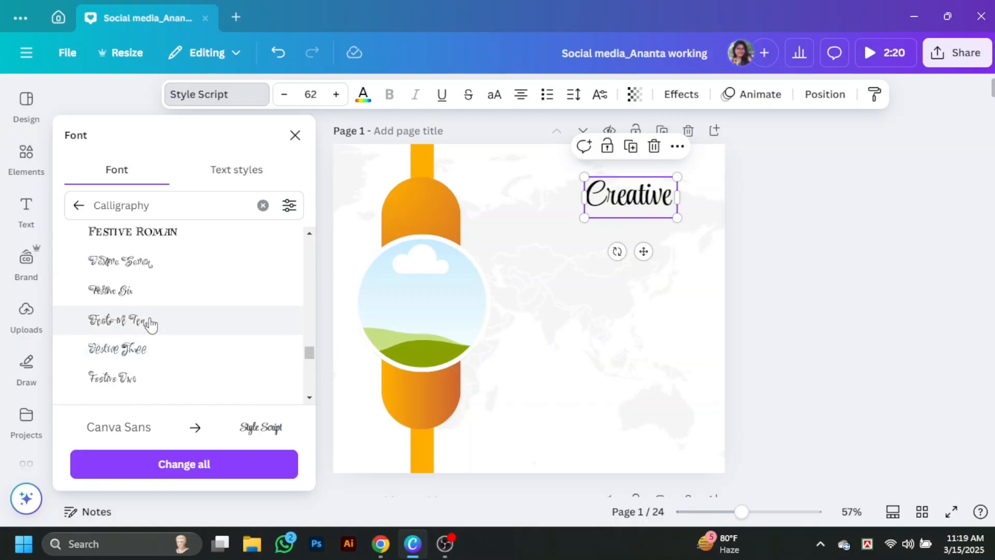
pyautogui.click(156, 293)
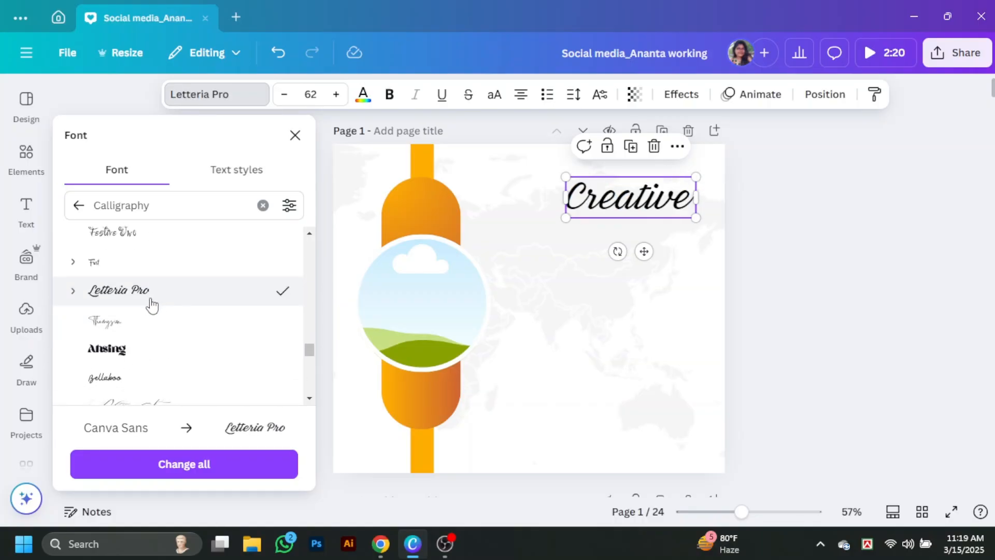
pyautogui.scroll(-5, 149, 304)
pyautogui.click(179, 257)
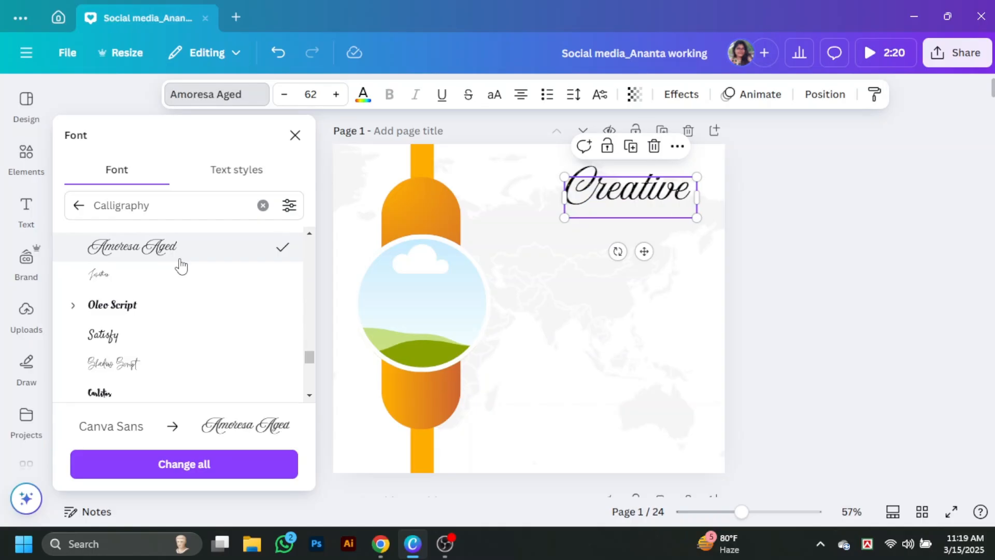
pyautogui.scroll(-5, 181, 266)
pyautogui.click(182, 264)
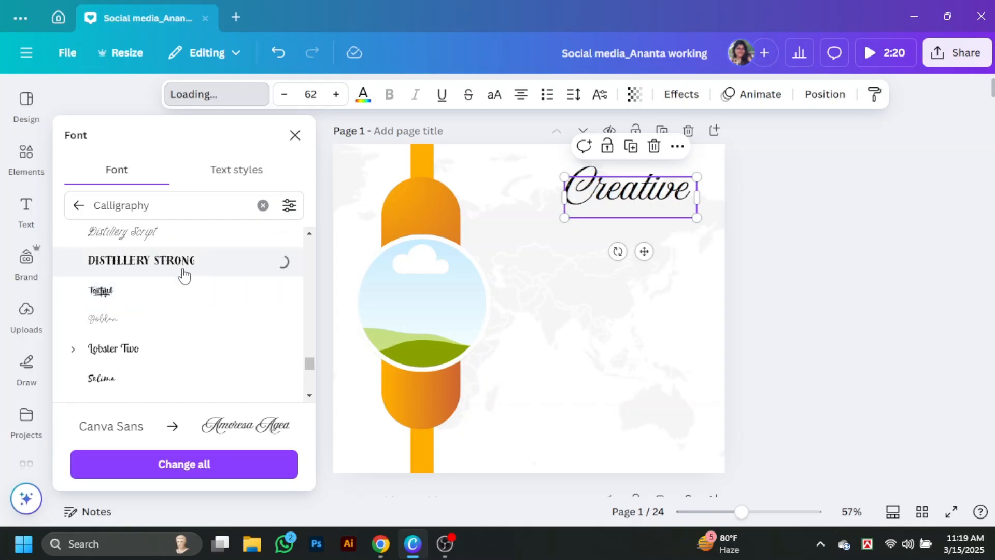
pyautogui.scroll(-5, 184, 275)
pyautogui.click(161, 333)
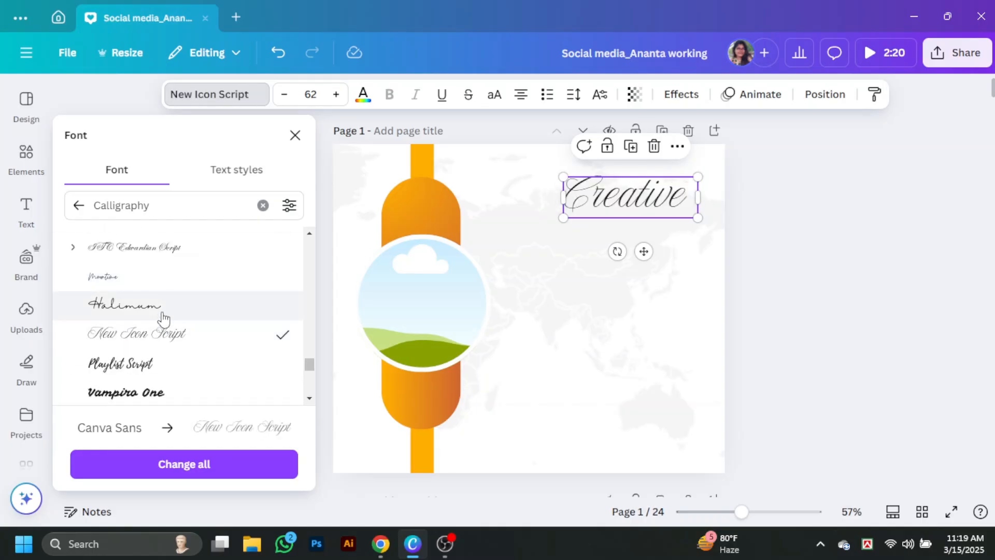
pyautogui.click(163, 311)
pyautogui.scroll(-4, 164, 317)
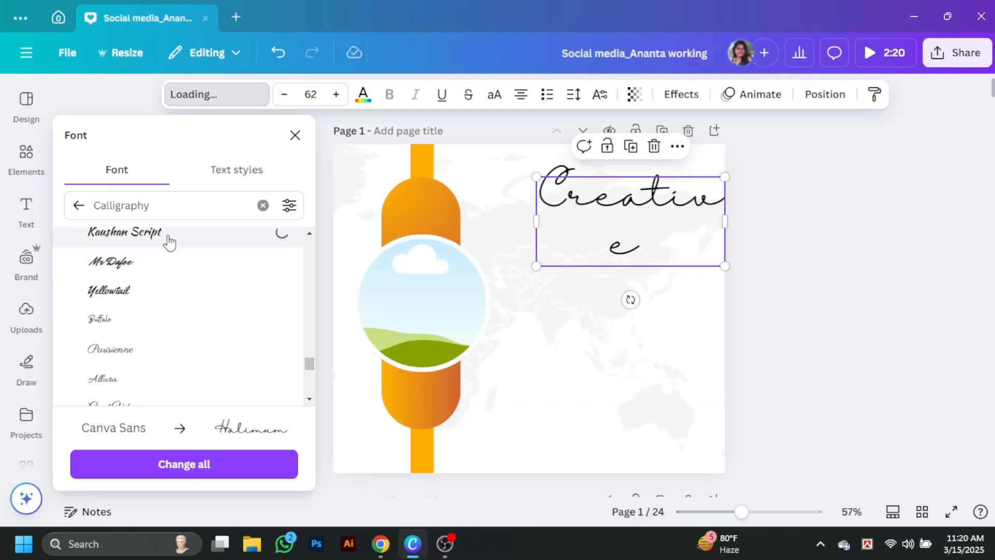
pyautogui.scroll(-2, 161, 261)
pyautogui.click(148, 336)
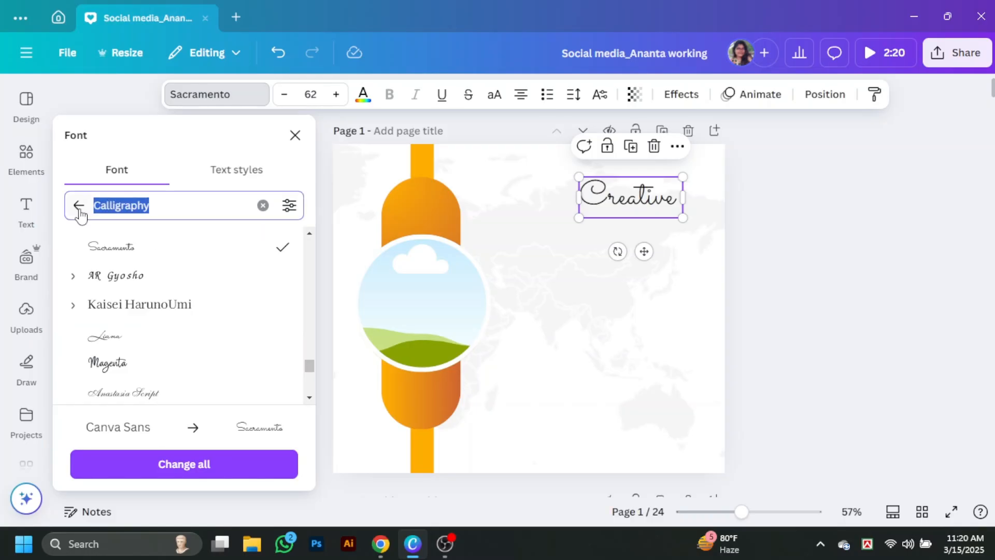
# - Search the fonts for "march" and apply the March font to the "Creative" heading
pyautogui.write('march')
pyautogui.click(103, 275)
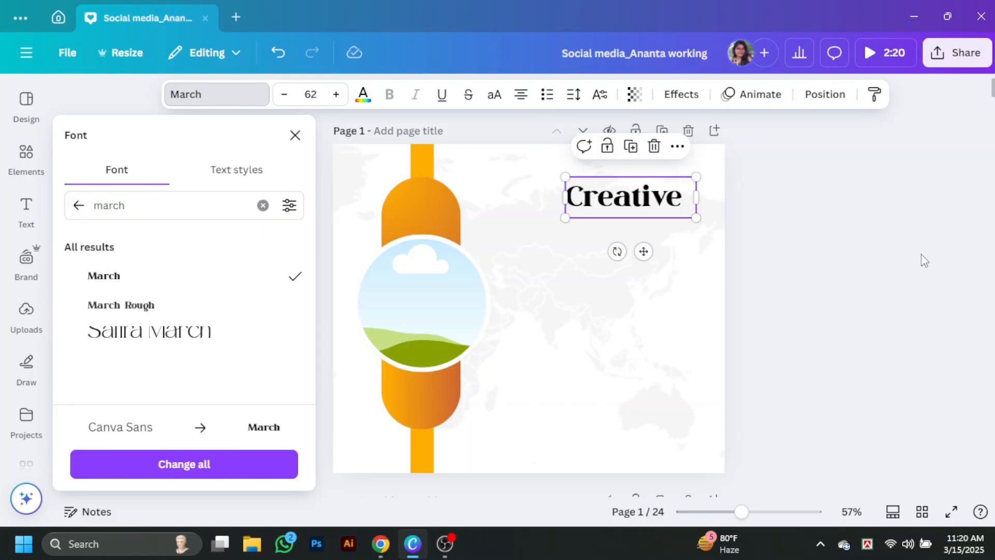
pyautogui.click(924, 261)
# - Place a copy of the "Creative" heading directly below it and change the copy's text to "Marketing"
pyautogui.moveTo(666, 210); pyautogui.dragTo(651, 246)
pyautogui.doubleClick(651, 246)
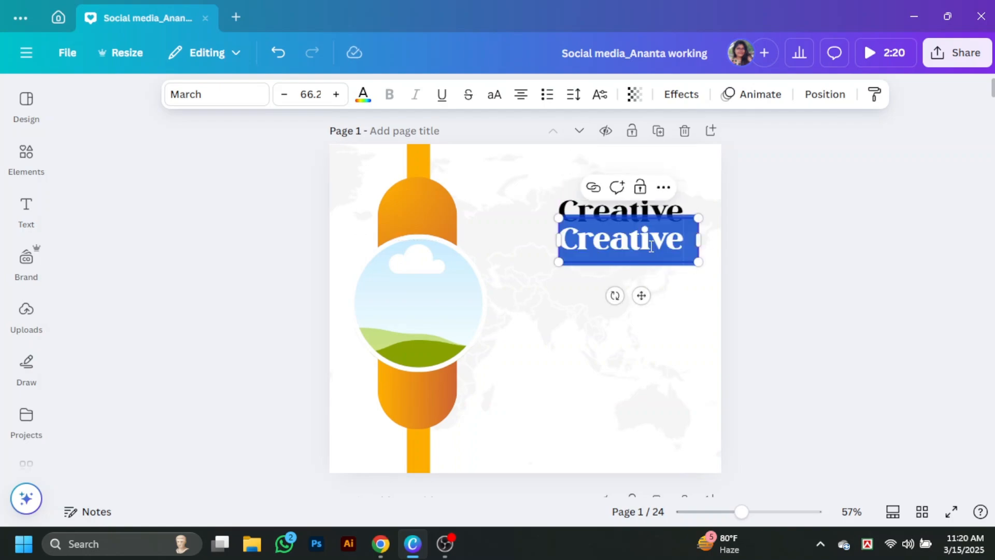
pyautogui.write('mar')
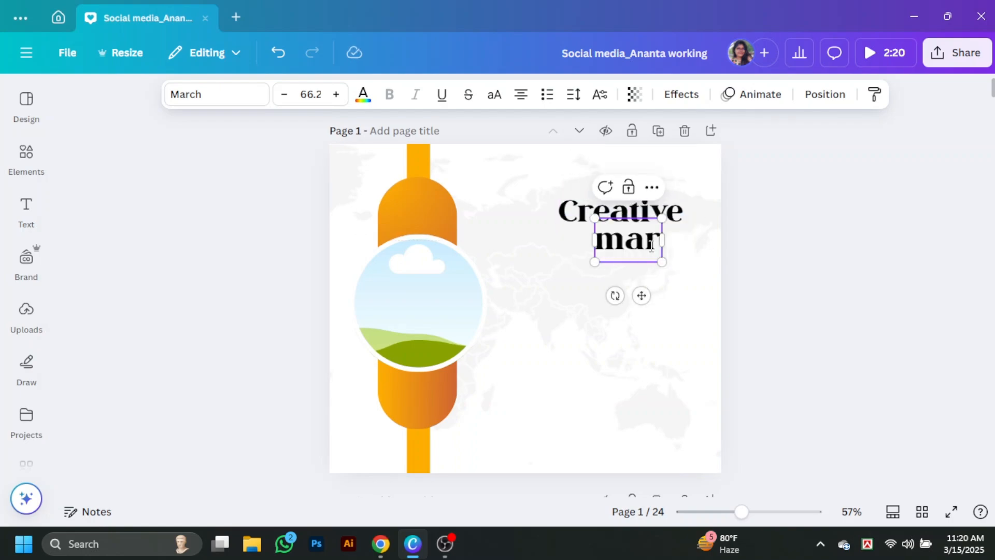
pyautogui.press('BackSpace')
pyautogui.press('BackSpace')
pyautogui.press('BackSpace')
pyautogui.write('Marketing')
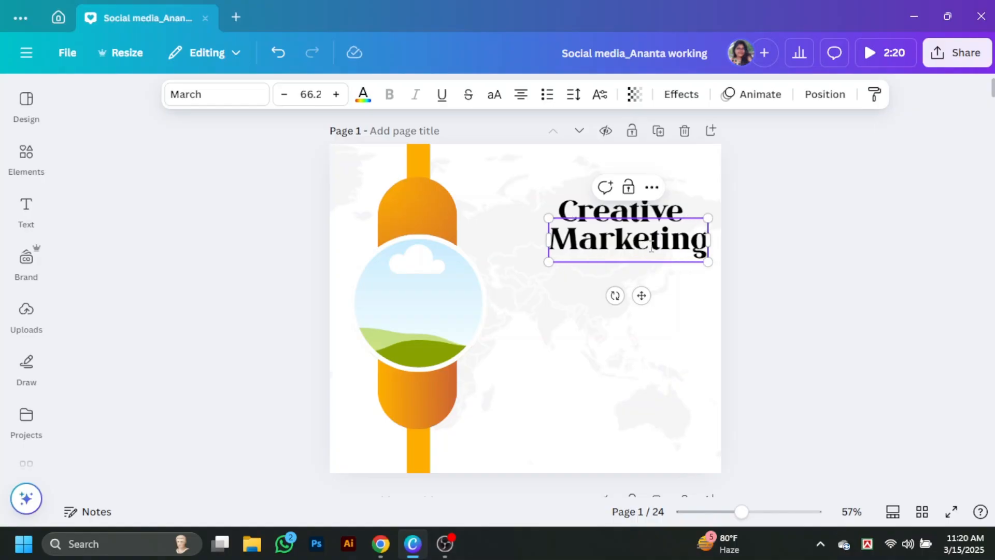
# - Duplicate the "Marketing" line below itself and change the copy's text to "Agency"
pyautogui.hotkey('ctrl', 'd')
pyautogui.doubleClick(673, 269)
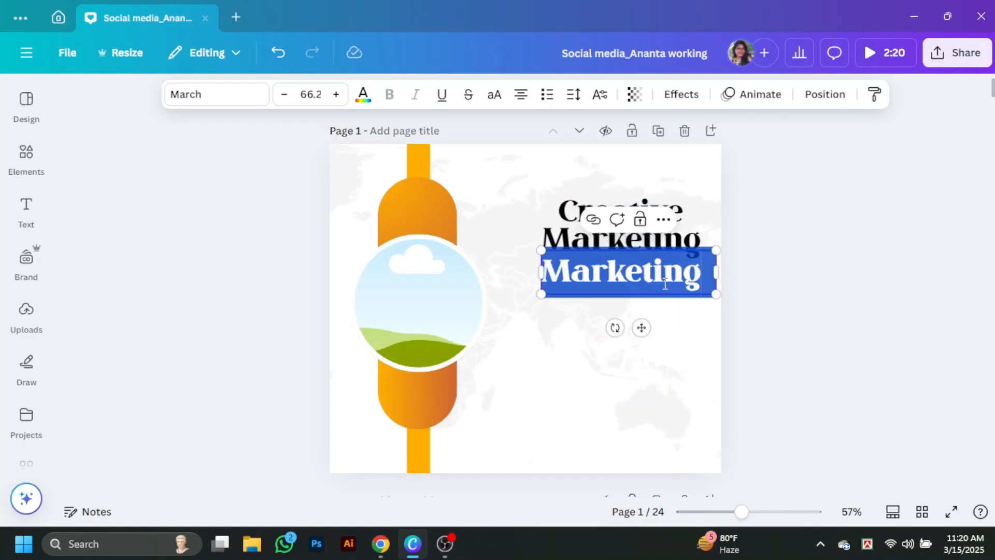
pyautogui.write('Agency')
pyautogui.click(775, 279)
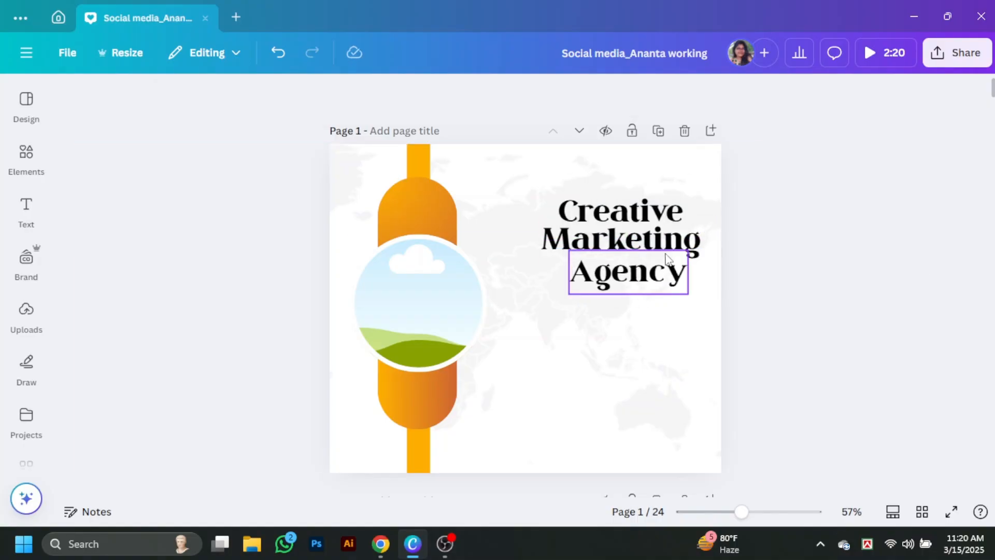
# - Select the "Marketing" and "Agency" lines together and change their font to Montserrat
pyautogui.click(672, 238)
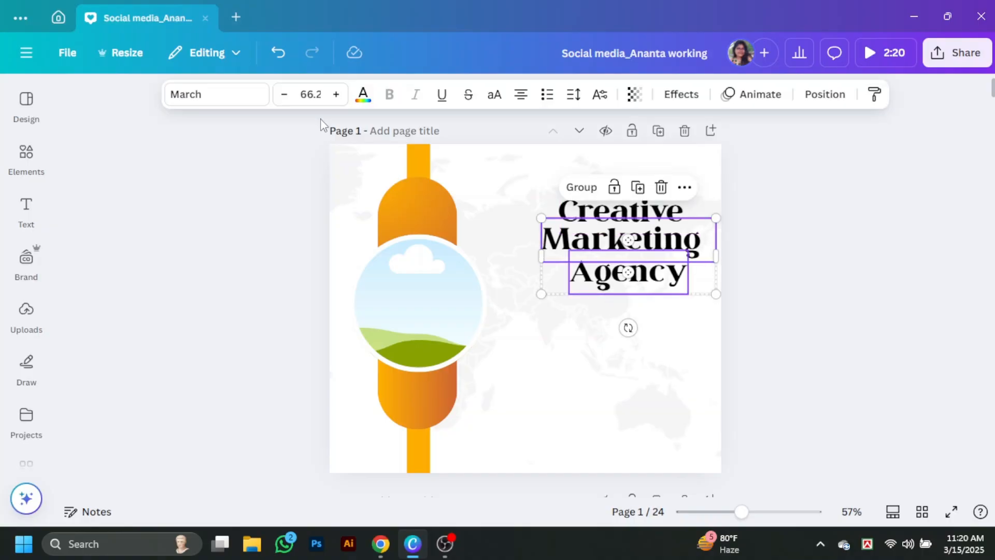
pyautogui.click(217, 94)
pyautogui.scroll(-5, 145, 362)
pyautogui.click(111, 386)
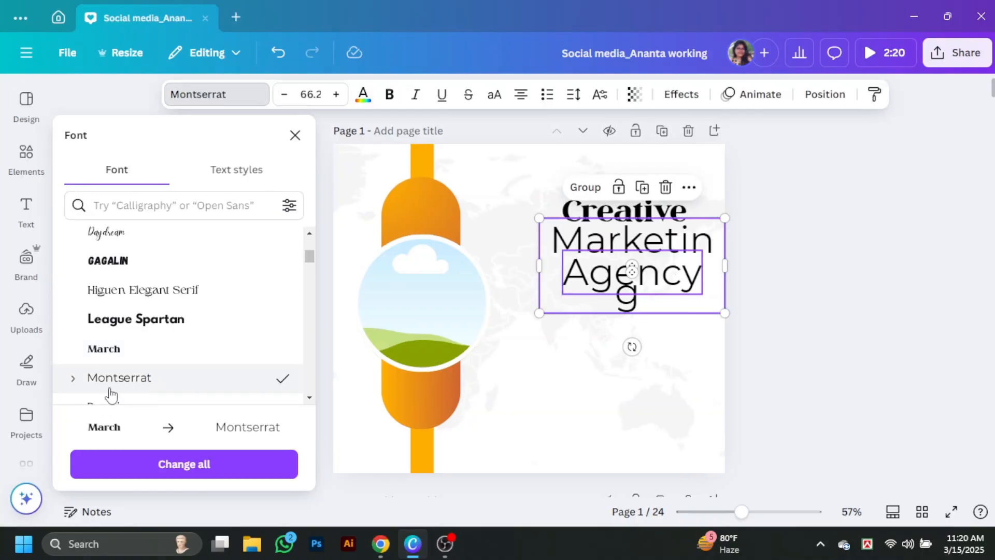